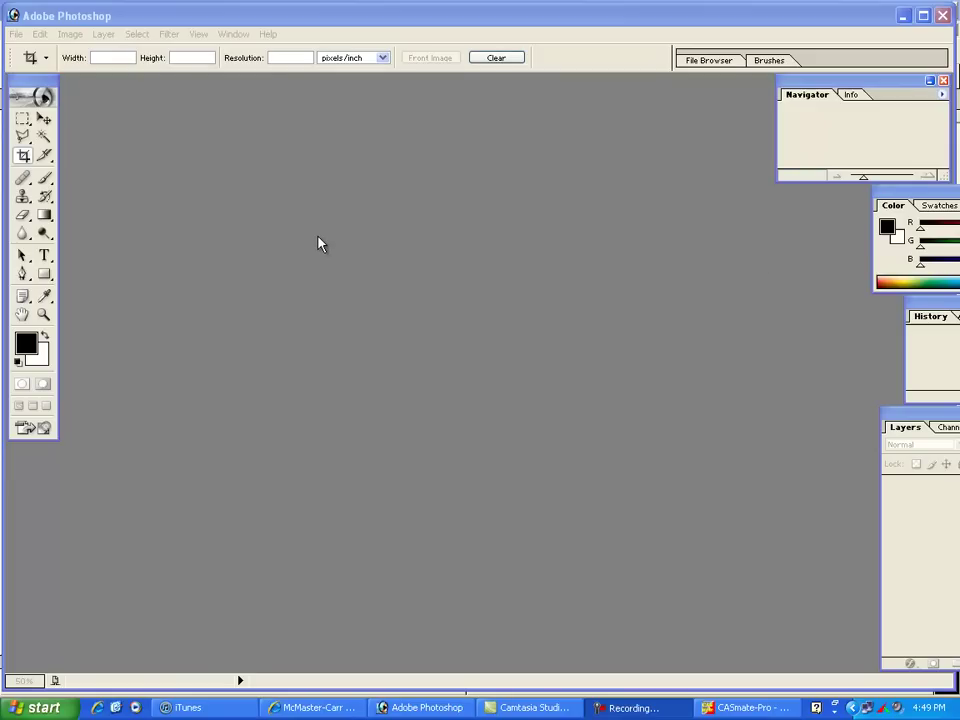
- Restore the empty Photoshop window from full screen and shift it so CASmate-Pro shows behind
double_click(155, 16)
mouse_move(171, 47)
mouse_down()
mouse_move(214, 77)
mouse_move(212, 115)
mouse_move(162, 54)
mouse_up()
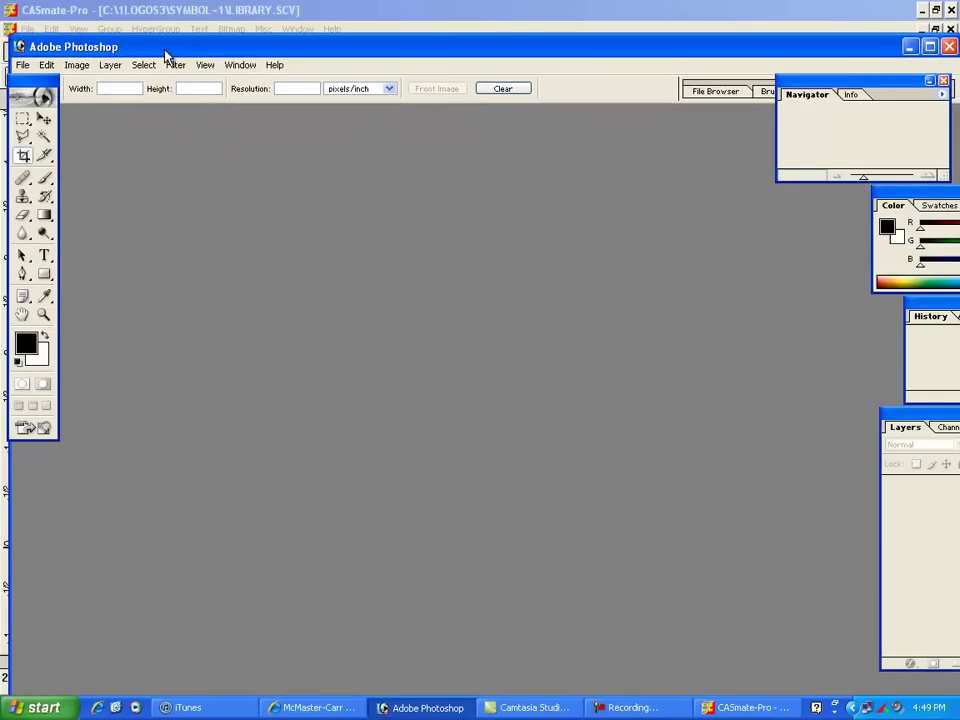
- In the Open dialog, go to Local Disk (C:) and enter the 1Logos3 folder
click(22, 66)
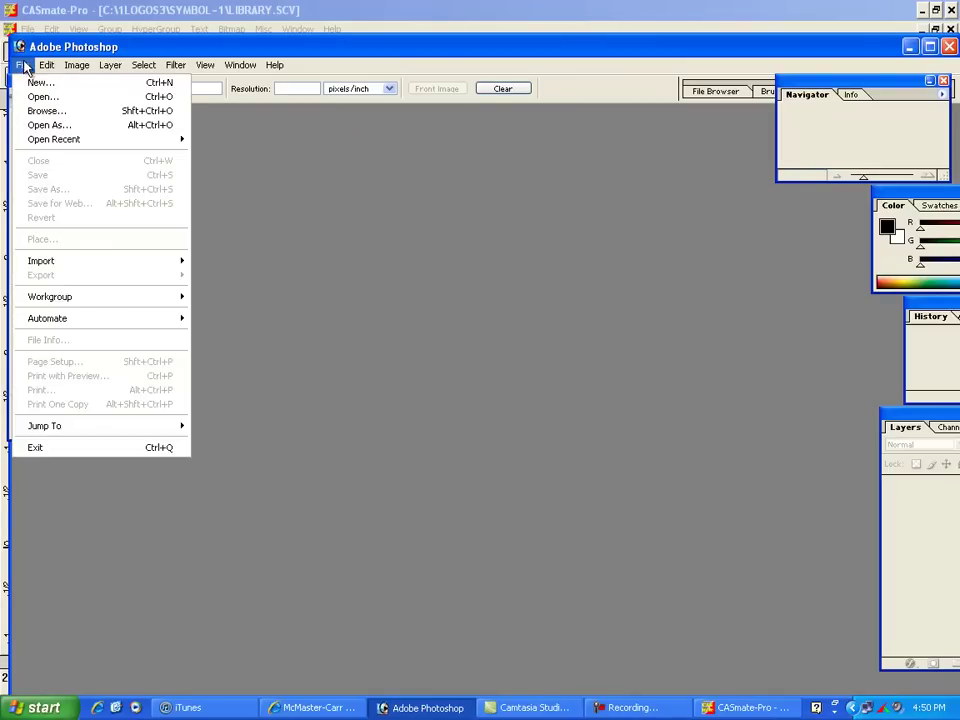
click(44, 98)
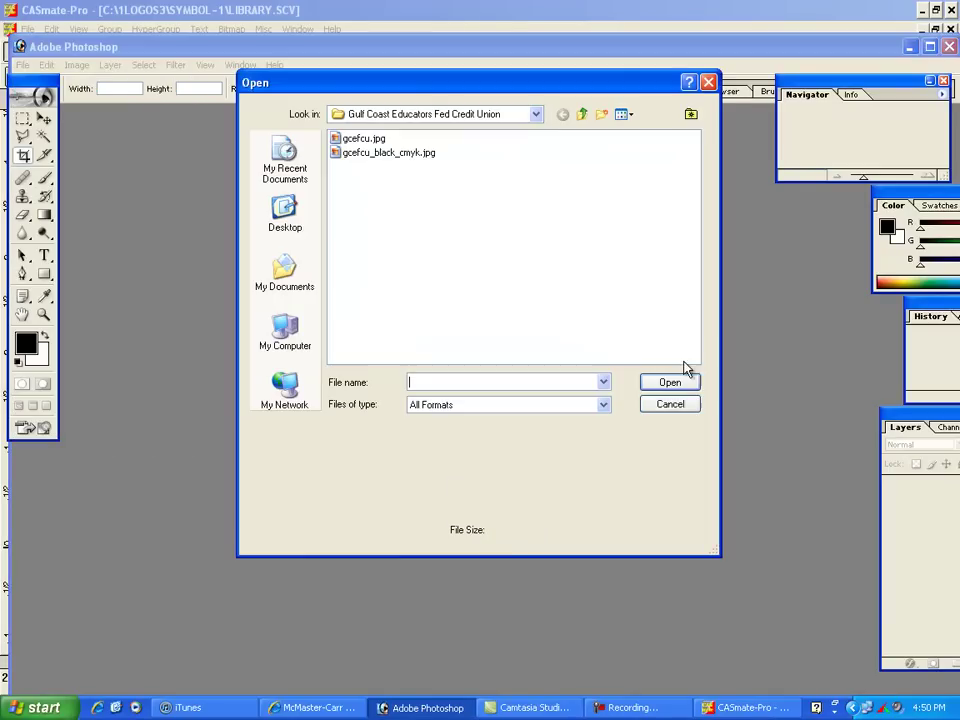
click(538, 116)
click(538, 116)
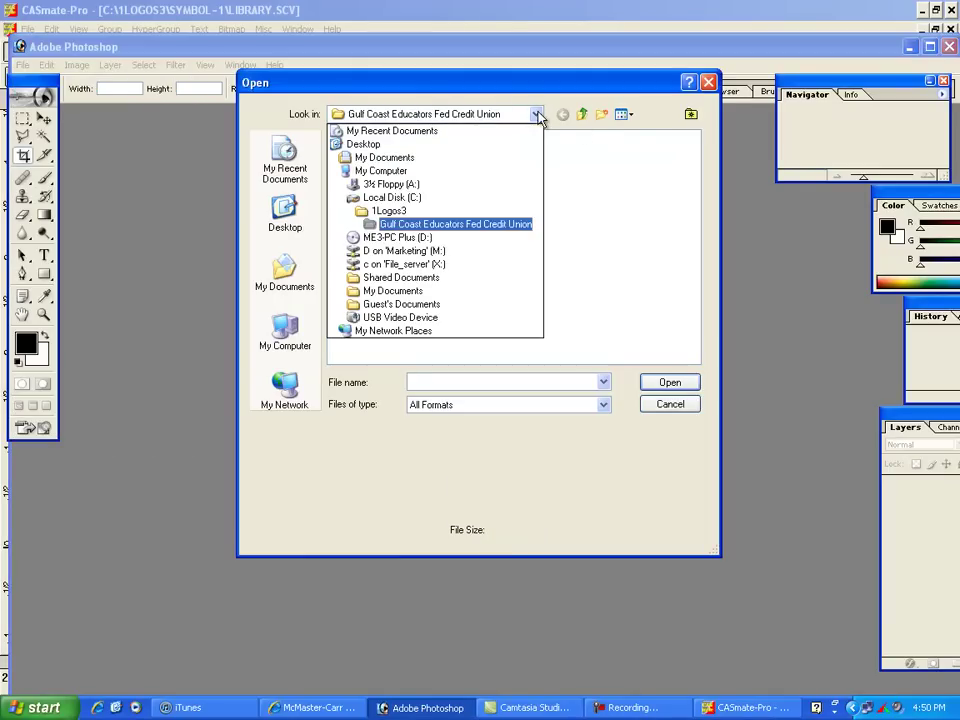
click(394, 197)
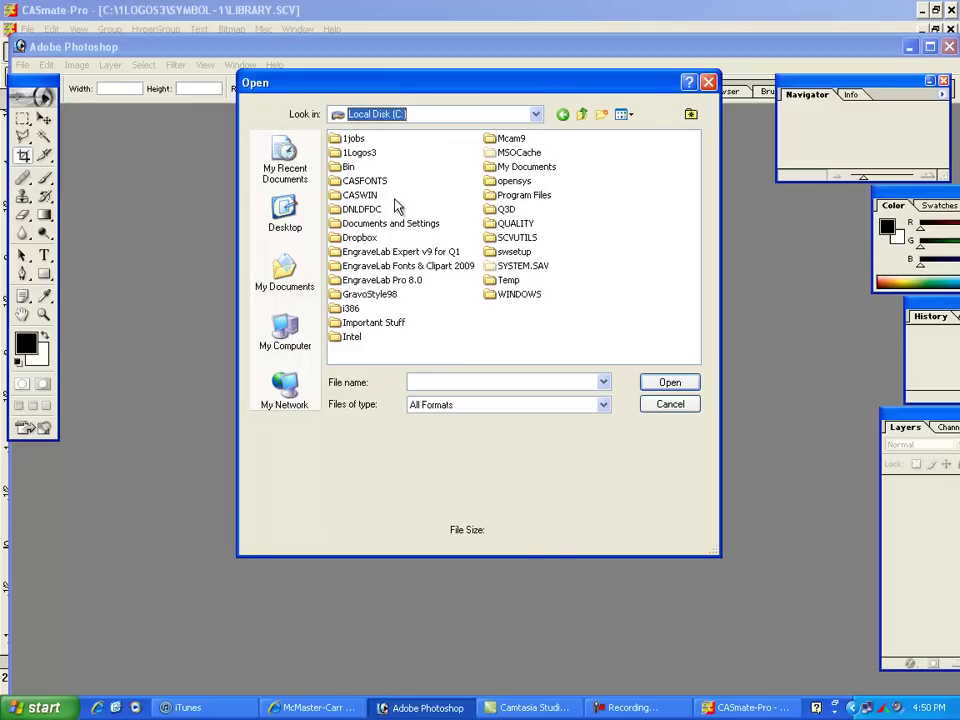
click(359, 154)
double_click(360, 155)
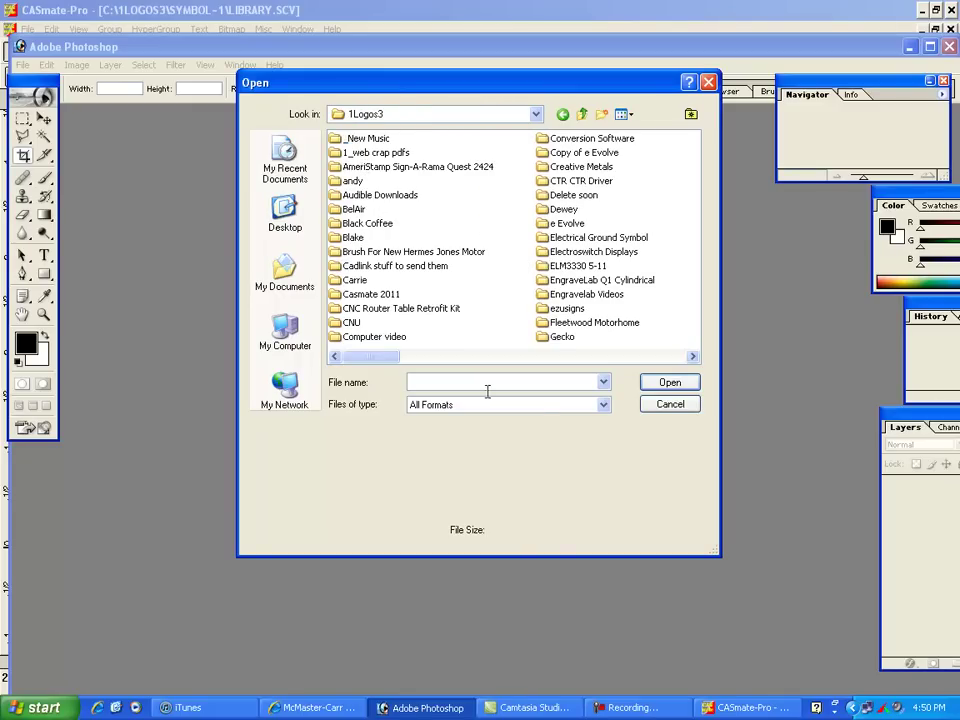
- Open gcefcu_black_cmyk.jpg from the Gulf Coast Educators Fed Credit Union folder
scroll(585, 330, right, 1)
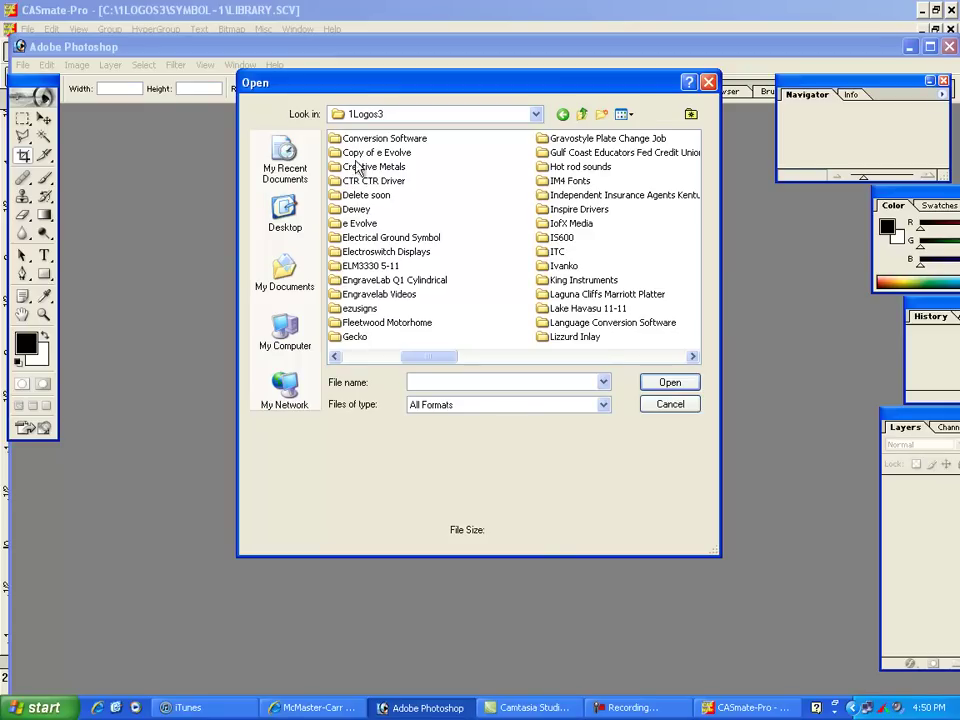
click(595, 155)
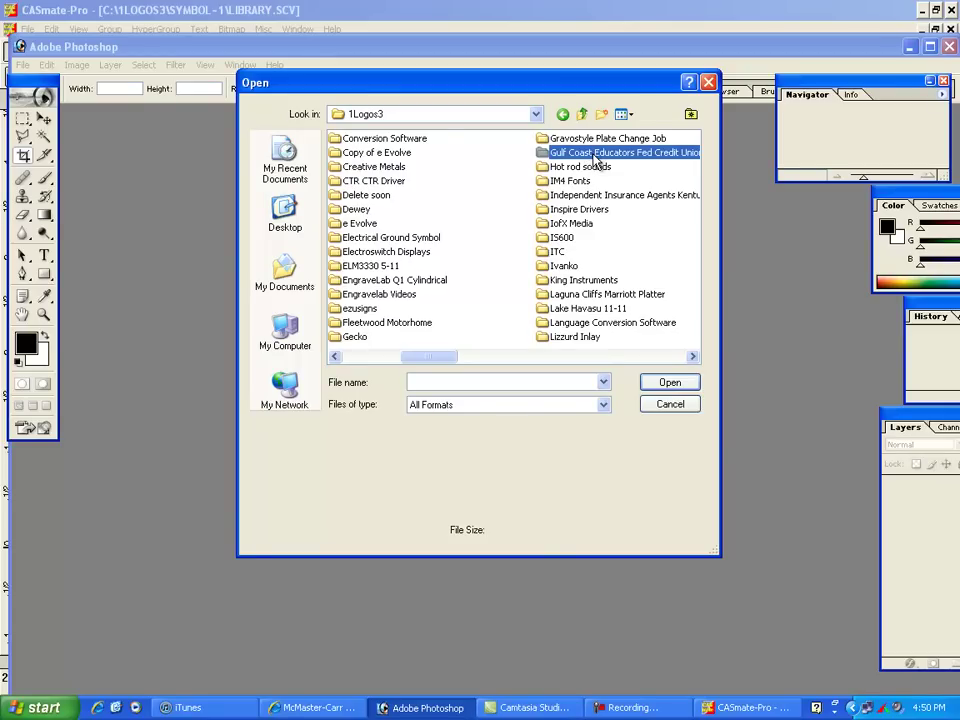
double_click(657, 153)
click(385, 153)
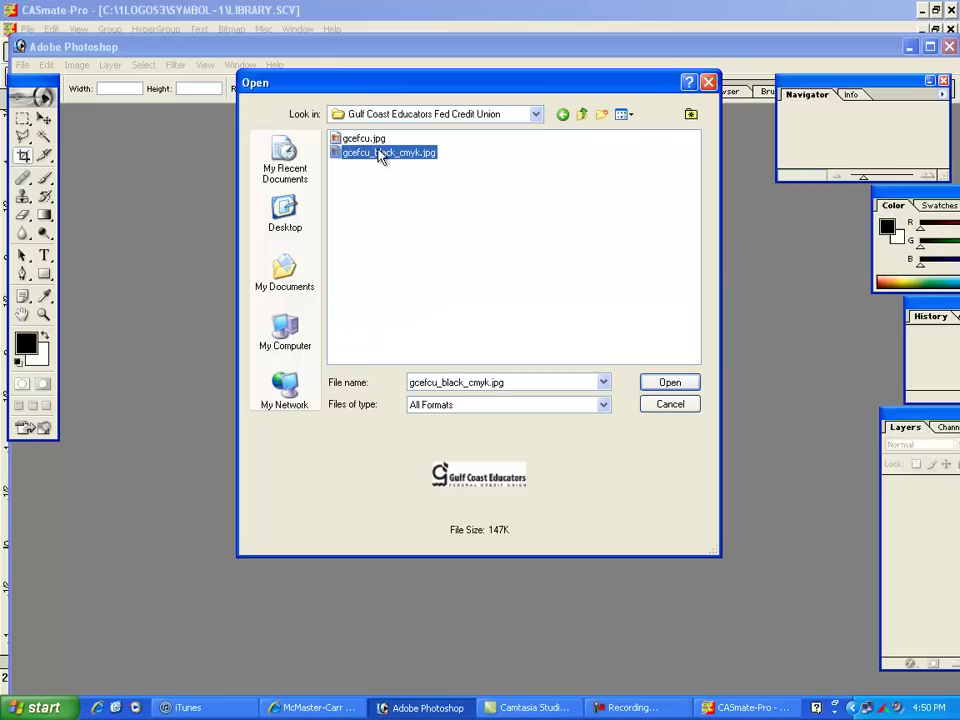
click(672, 383)
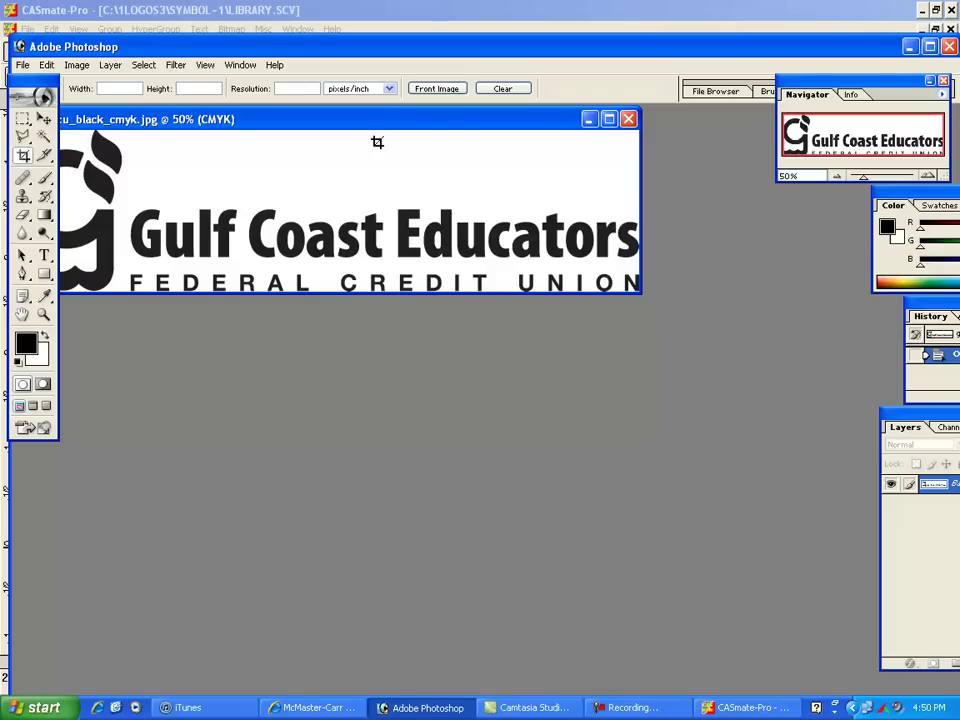
- Reposition the logo window and switch Image Mode to Grayscale, discarding the colour information
drag(363, 122, 500, 170)
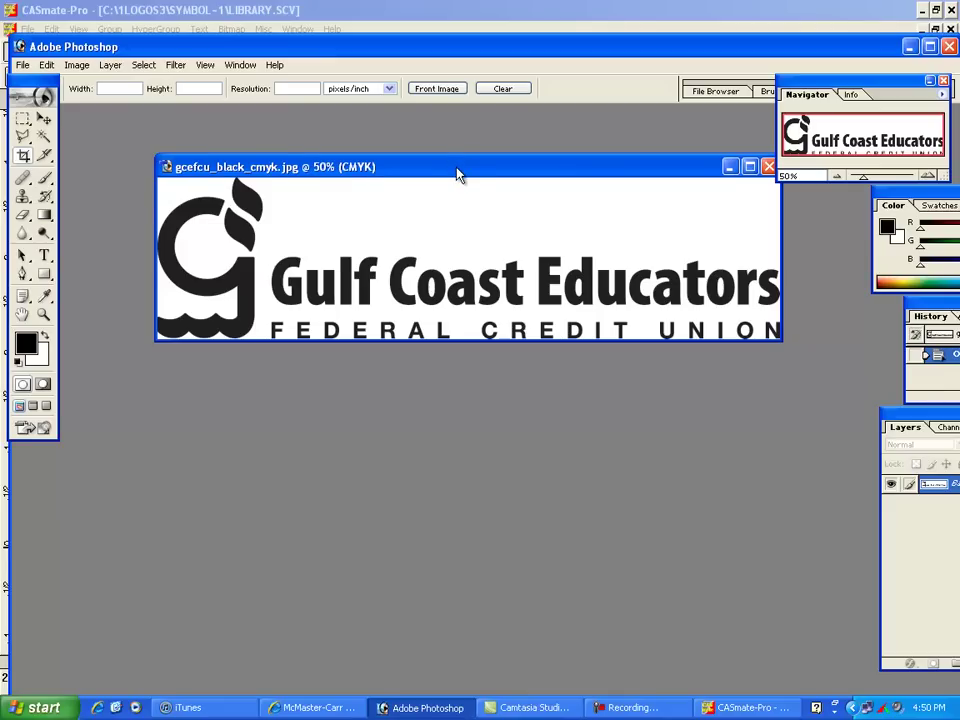
drag(457, 174, 434, 203)
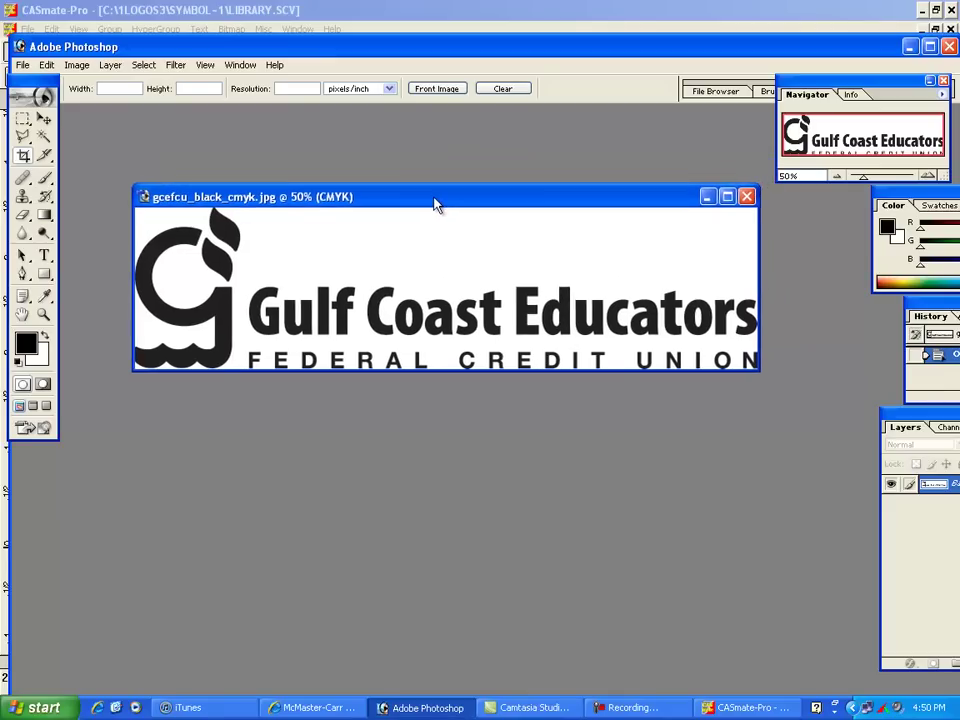
click(78, 66)
mouse_move(100, 82)
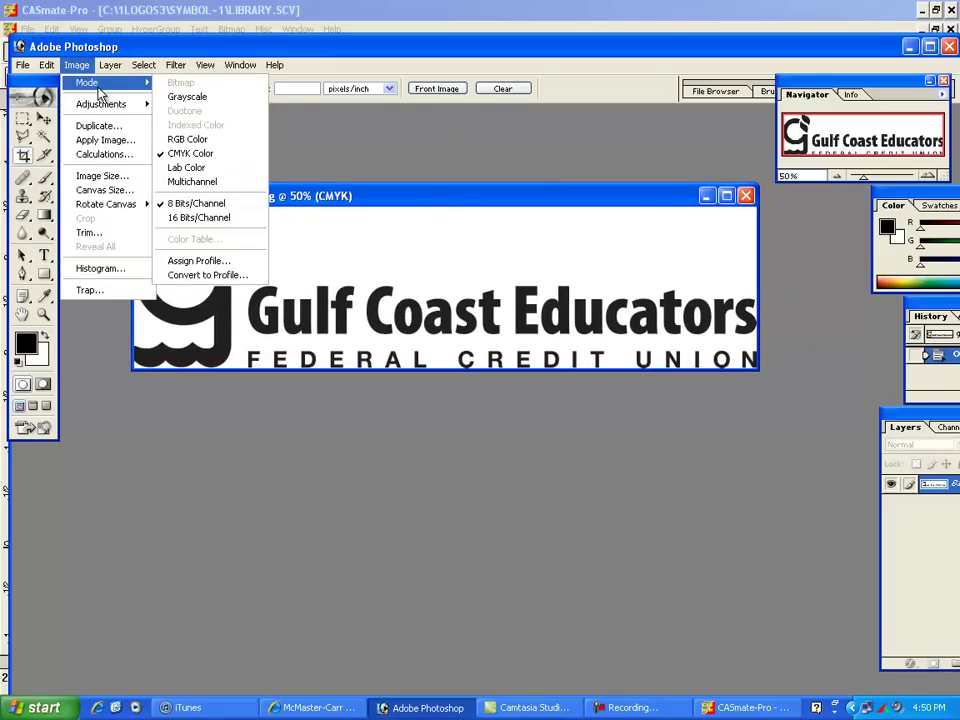
click(180, 97)
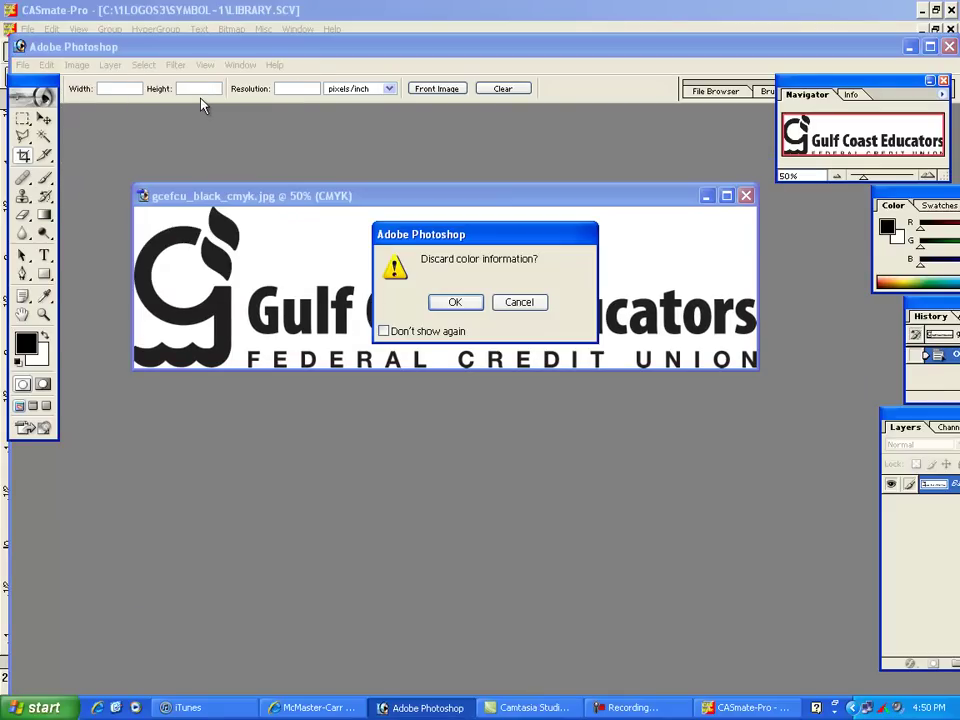
click(455, 303)
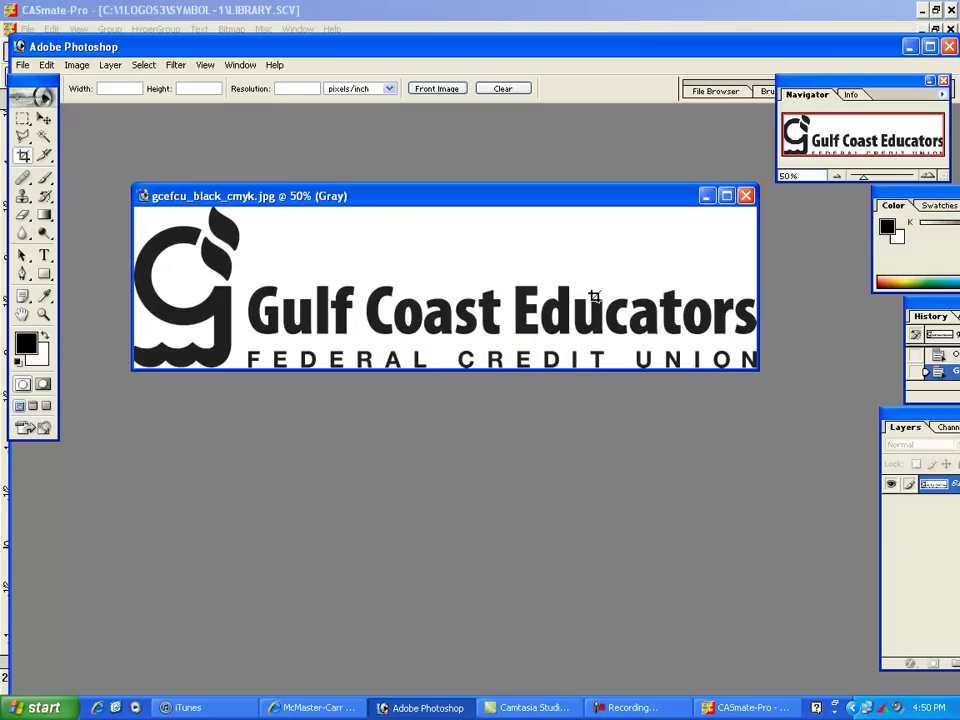
click(78, 66)
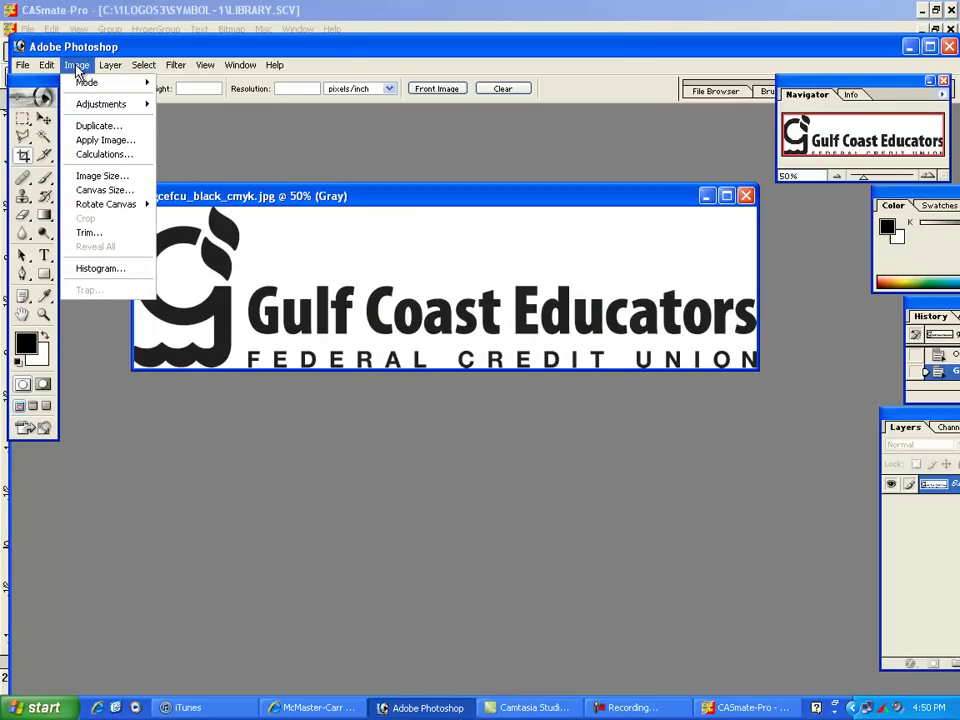
click(94, 176)
drag(579, 152, 478, 9)
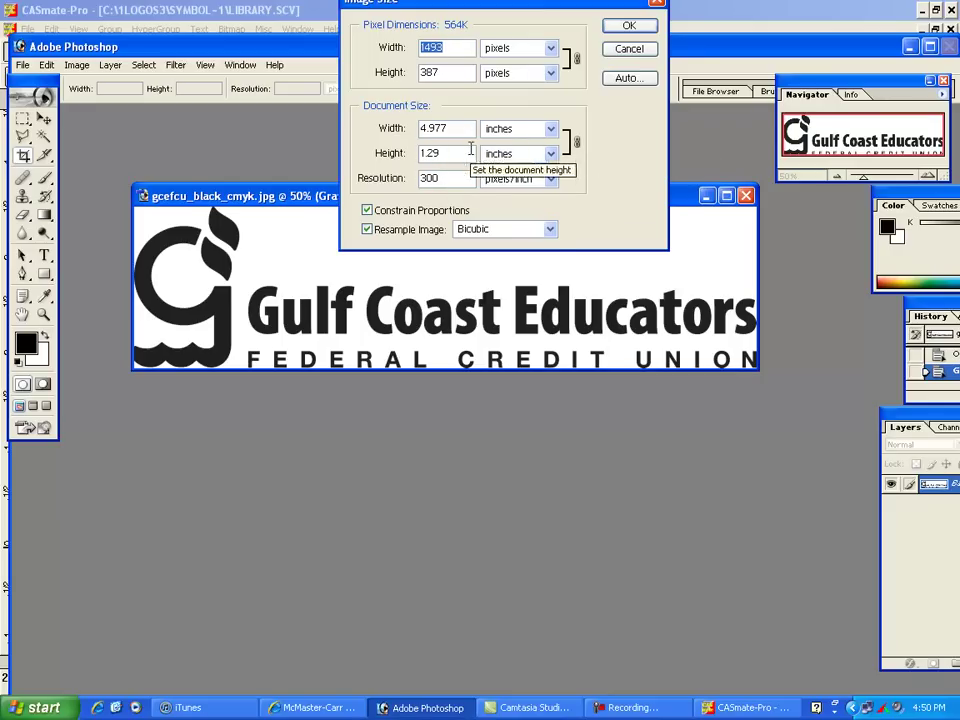
click(631, 28)
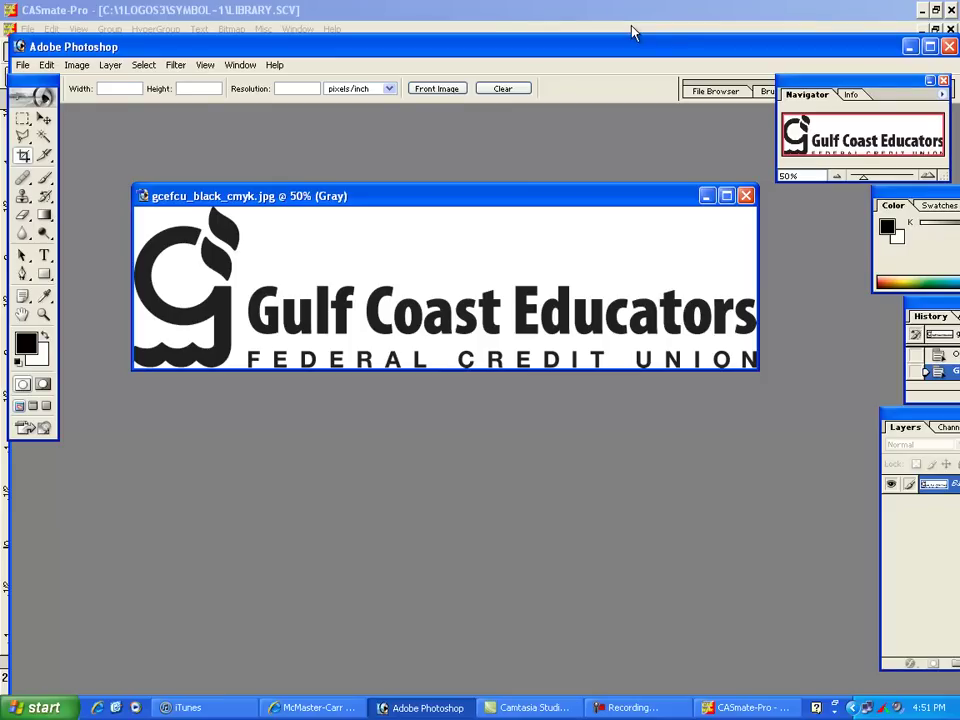
- Save the grayscale logo over gcefcu.jpg at Maximum JPEG quality, then close the image
click(22, 66)
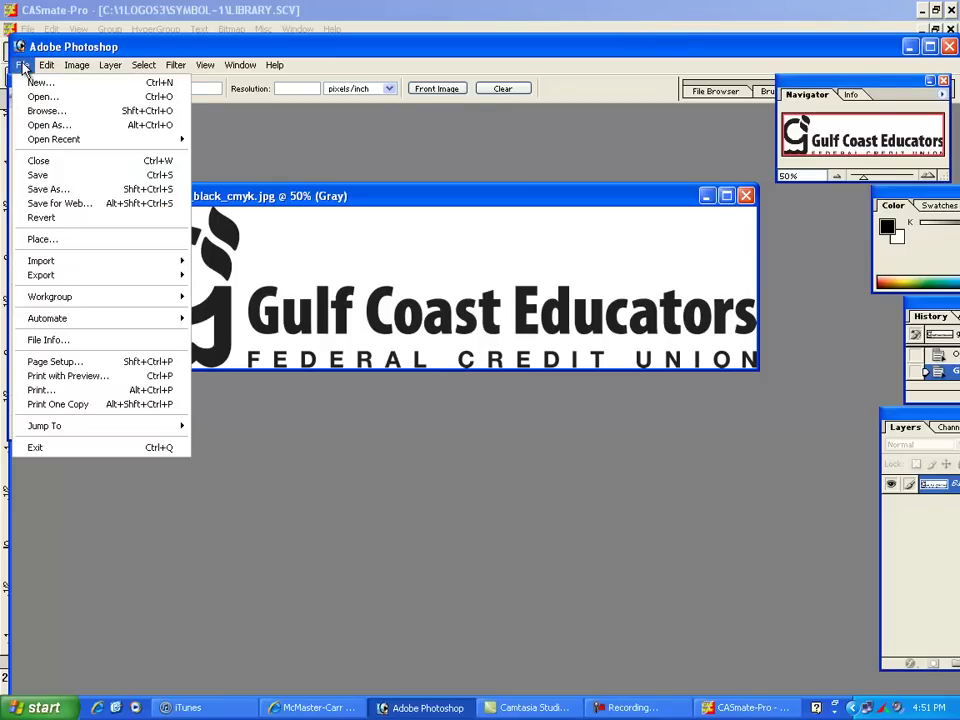
click(70, 189)
click(355, 133)
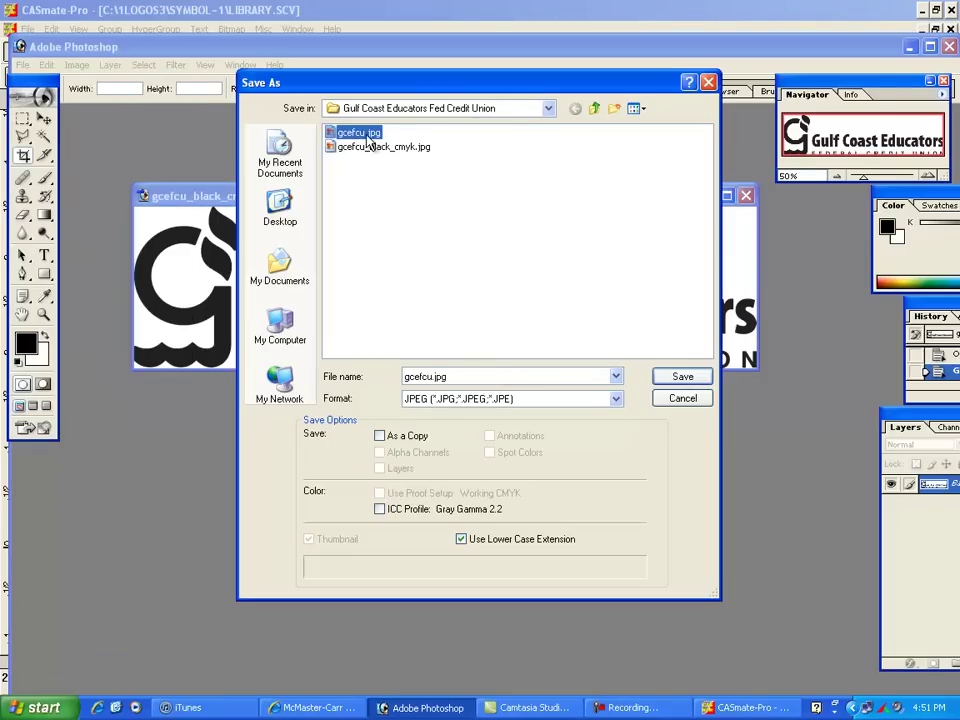
click(683, 378)
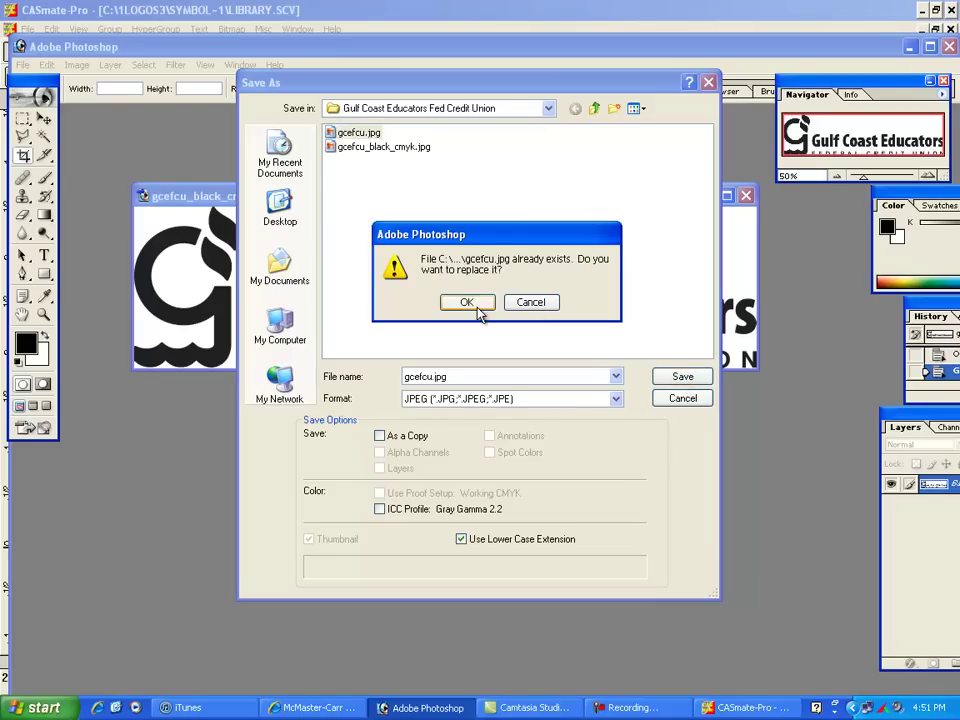
click(467, 302)
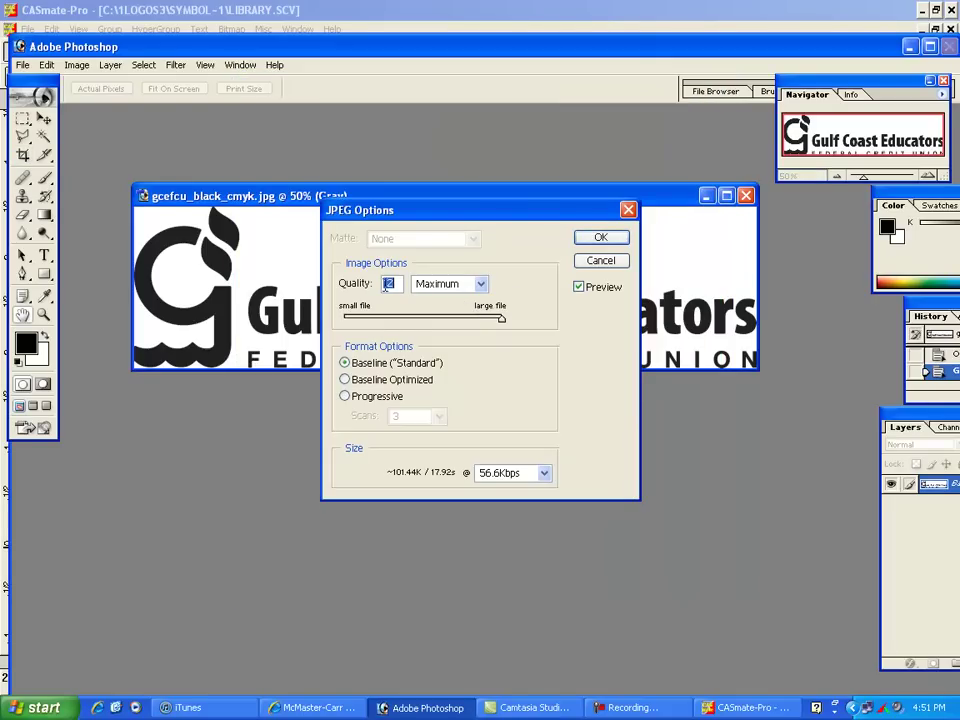
click(601, 238)
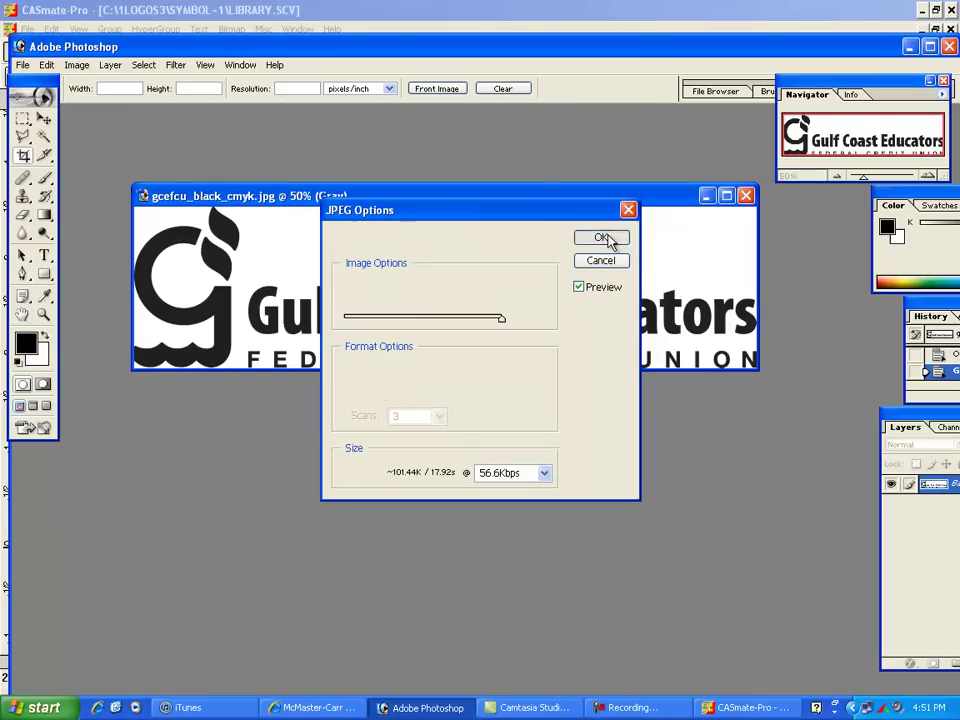
click(746, 196)
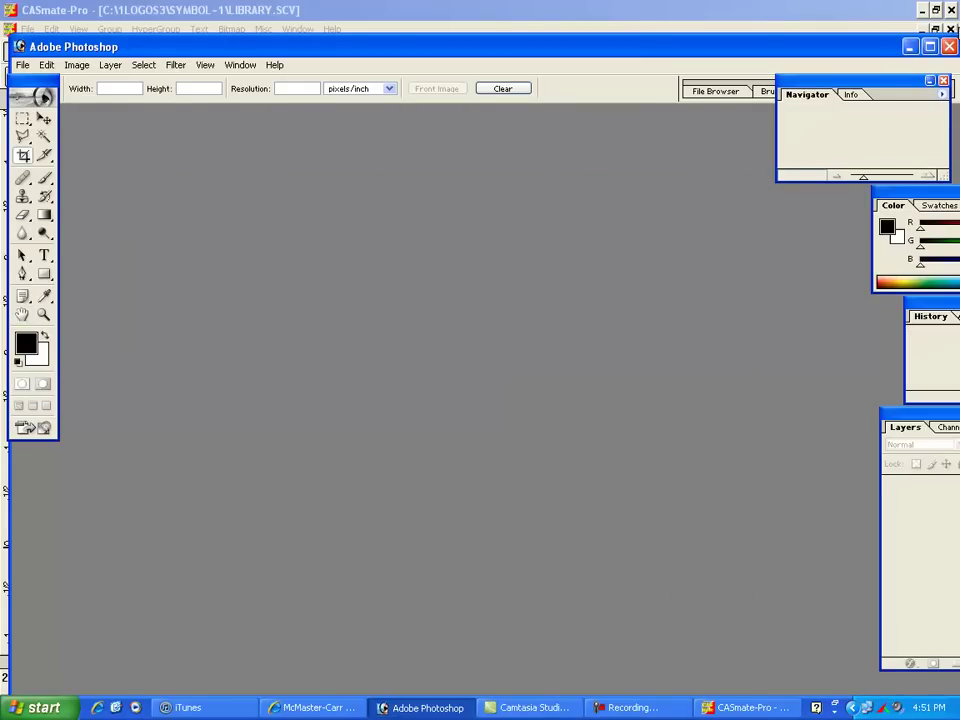
- Switch to CASmate-Pro and start a new blank layout
click(950, 47)
click(950, 29)
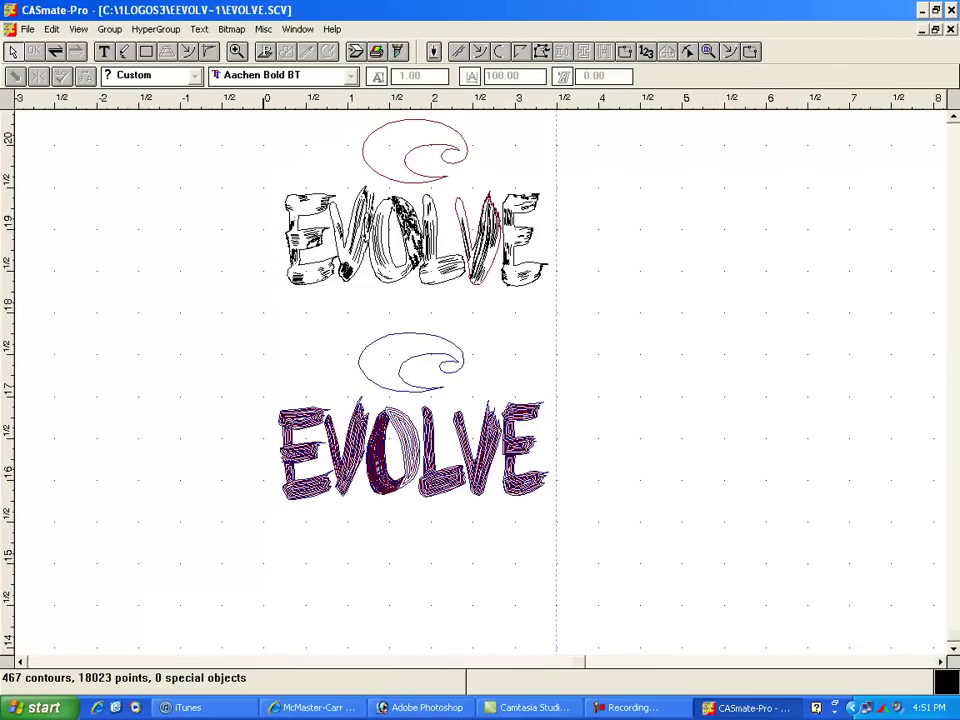
click(25, 29)
click(50, 54)
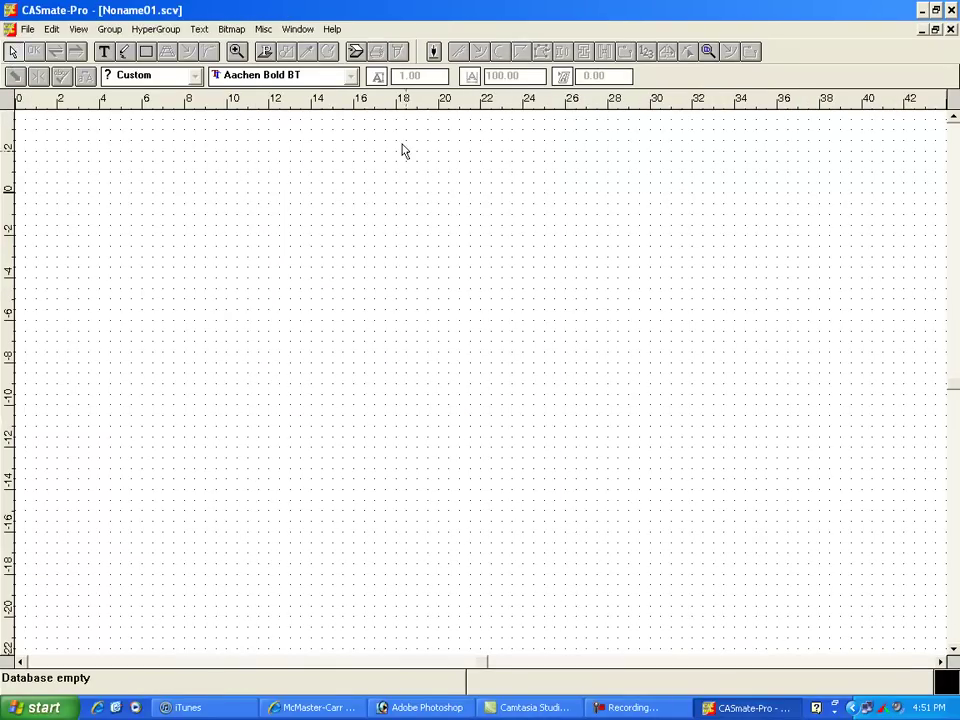
- In Load Bitmap, browse to 1LOGOS3\GULFCO~1 and select gcefcu.jpg
click(231, 29)
click(243, 48)
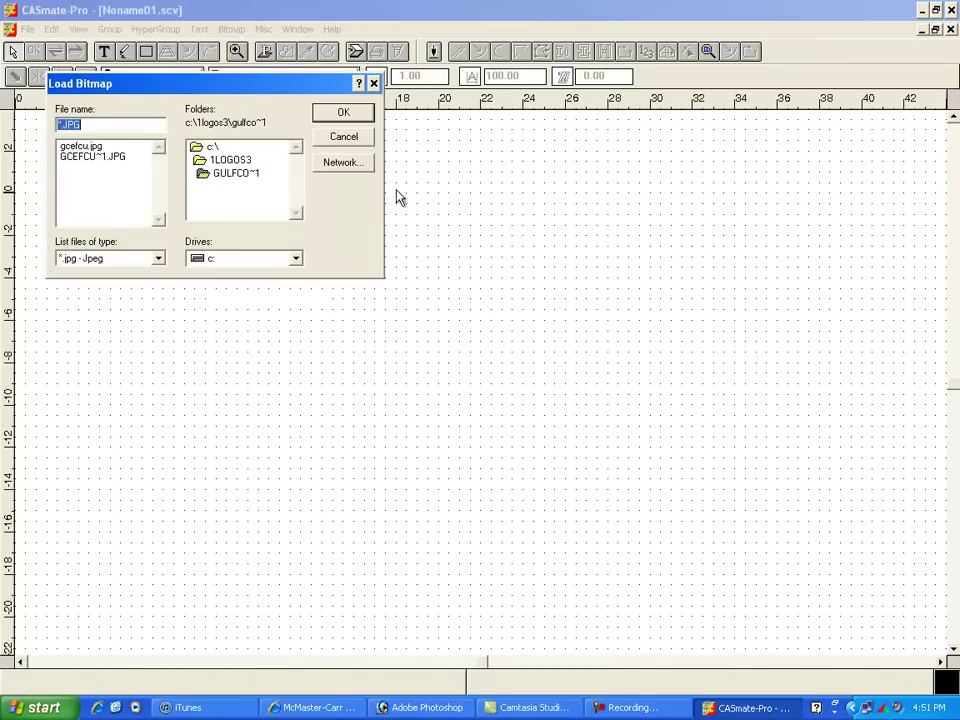
double_click(232, 162)
click(230, 174)
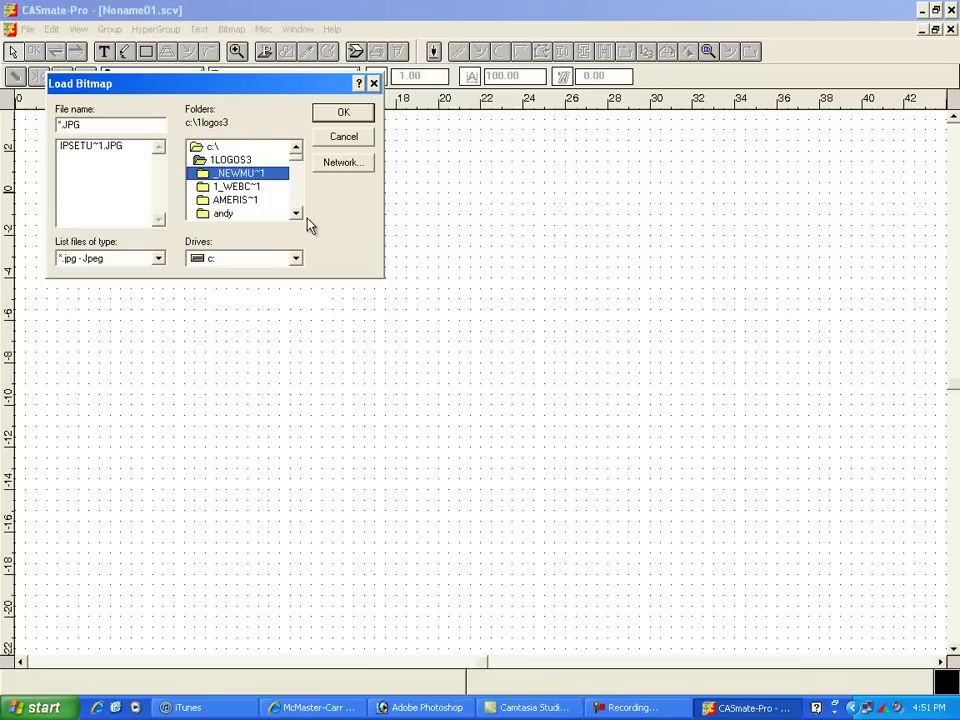
key(g)
key(Down)
key(Down)
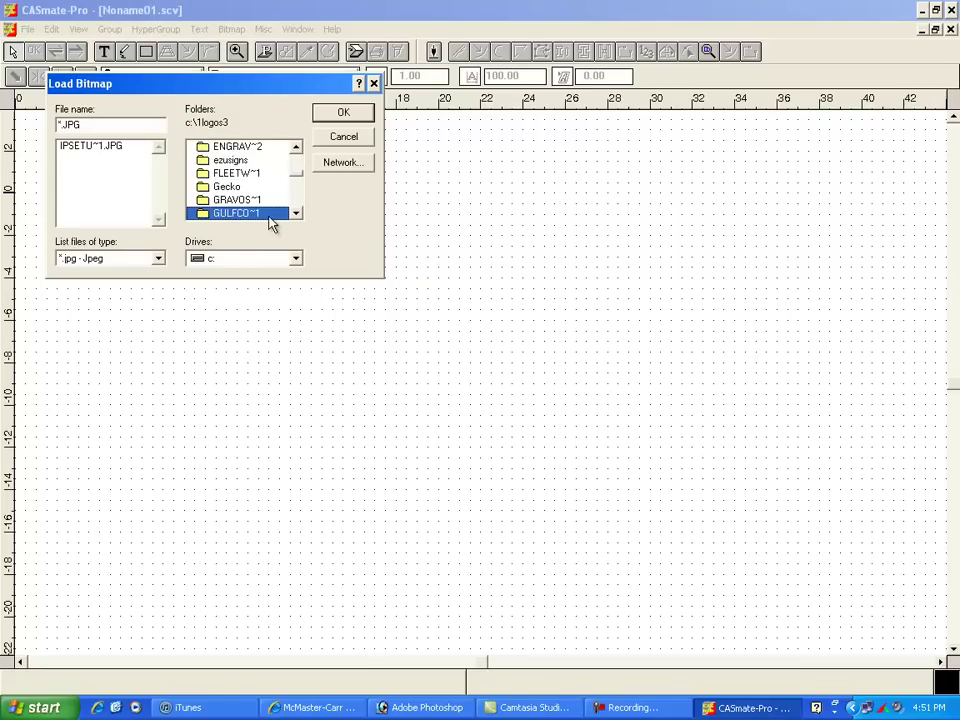
double_click(243, 214)
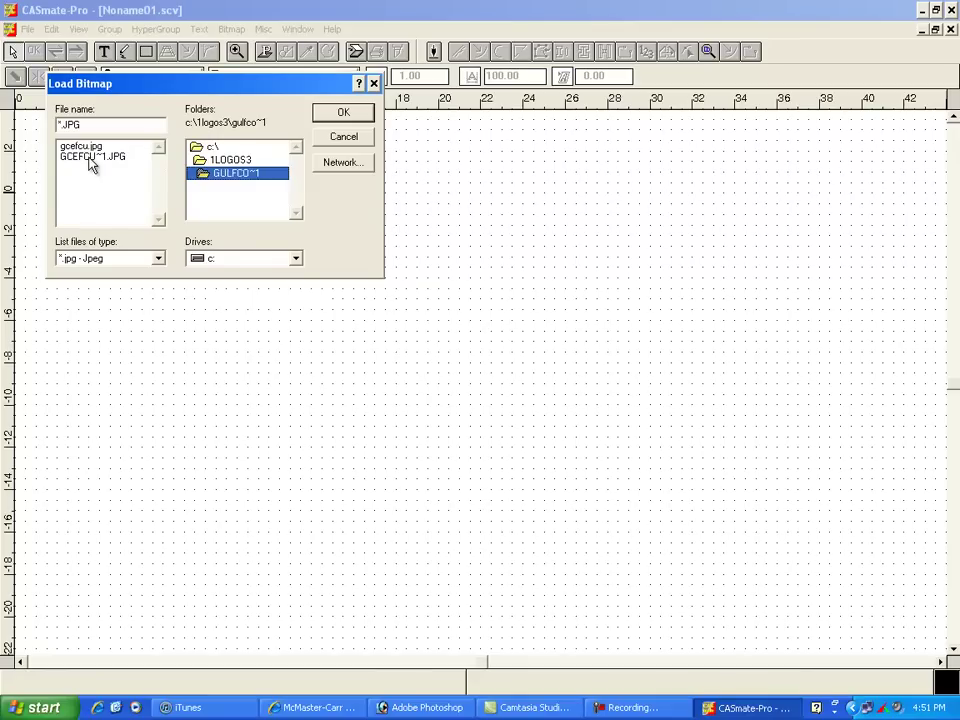
click(90, 157)
click(83, 147)
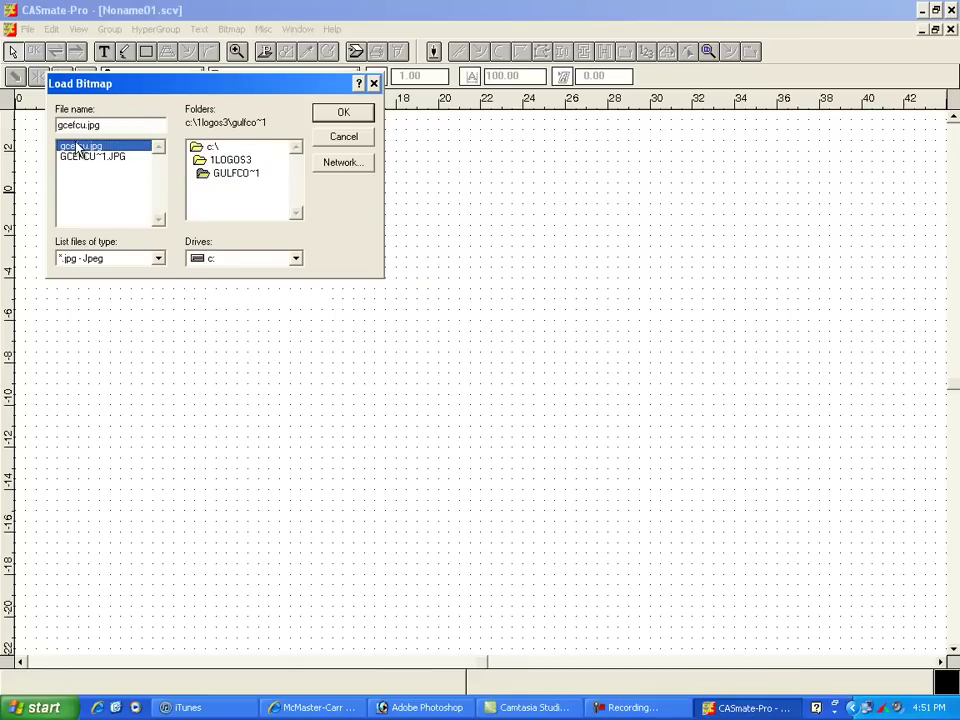
- Load gcefcu.jpg onto the canvas and trace it into outlines with Enhanced Curves vectorizing
double_click(83, 147)
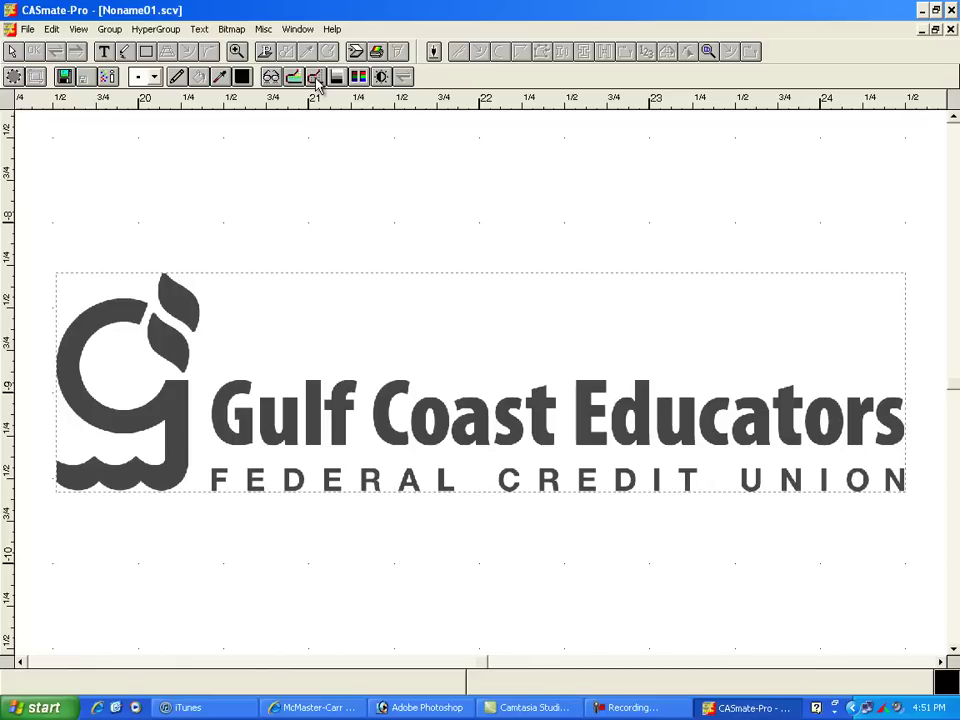
click(315, 78)
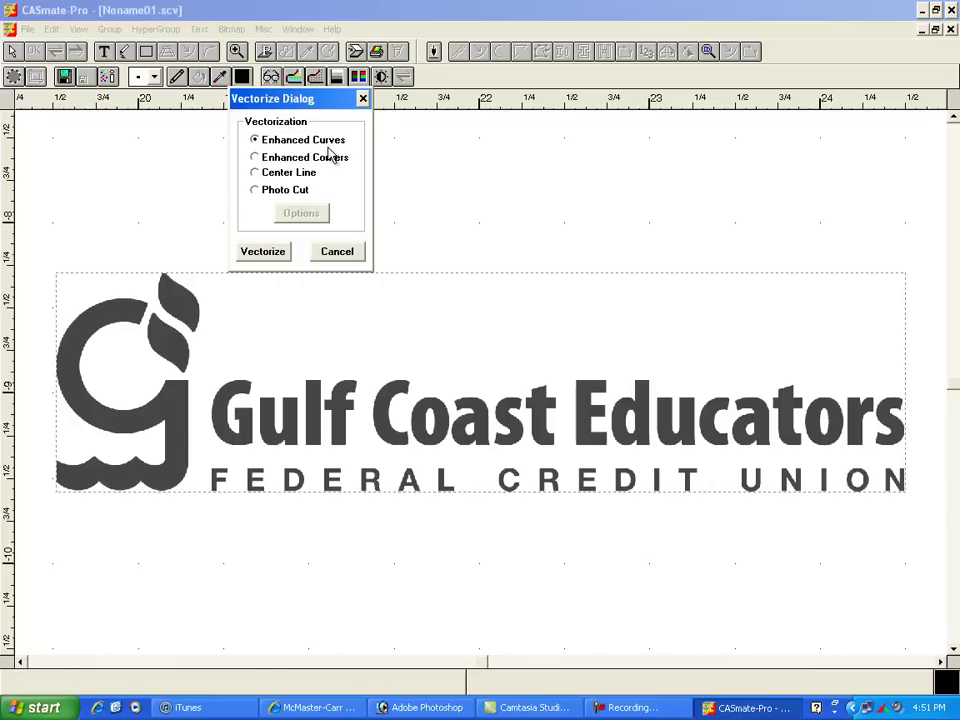
click(262, 252)
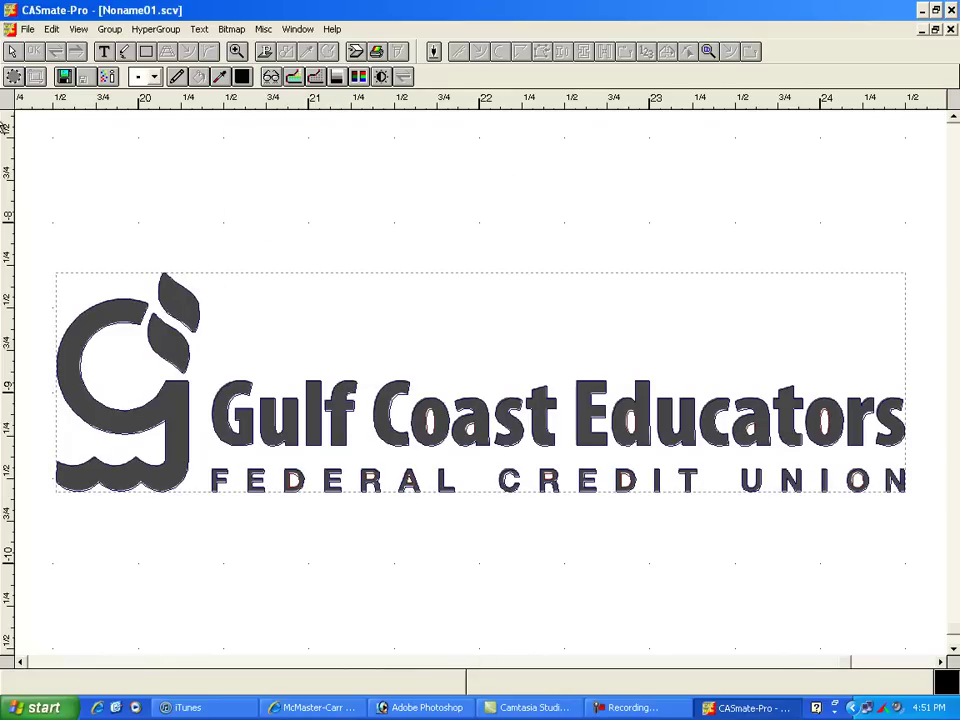
click(10, 49)
- Drag the logo bitmap clear of the traced outline and delete it
click(295, 345)
drag(295, 345, 307, 168)
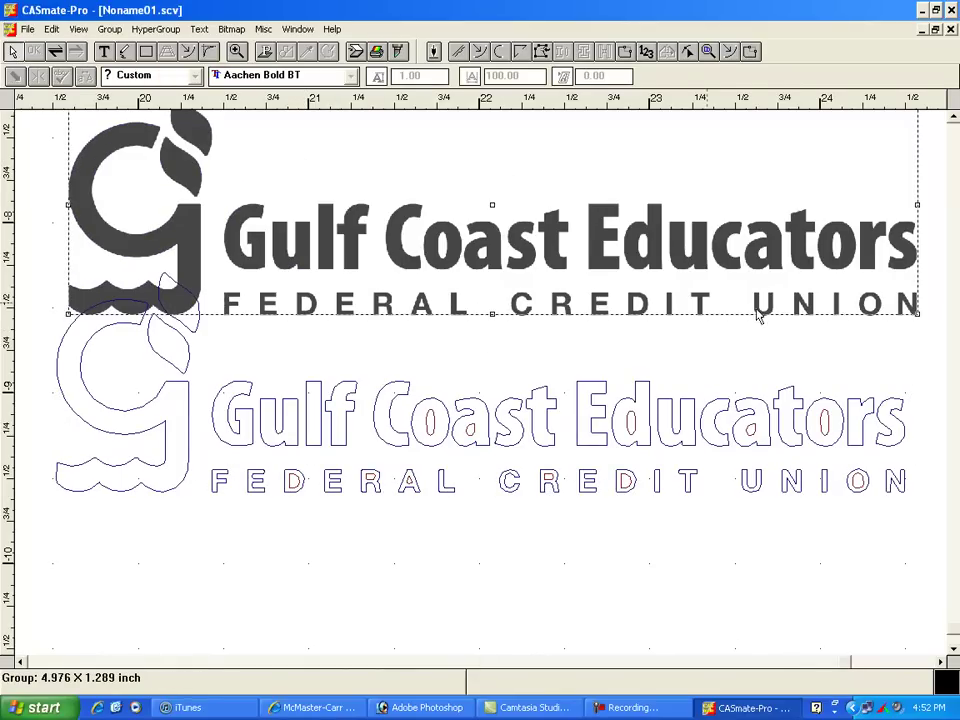
drag(720, 188, 729, 246)
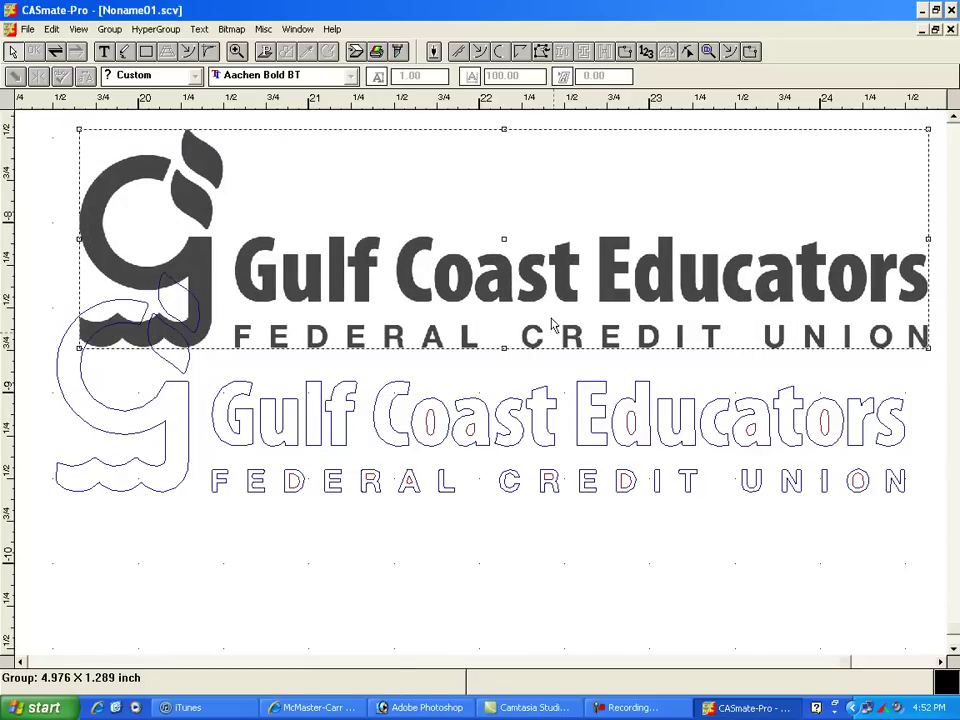
drag(505, 246, 468, 175)
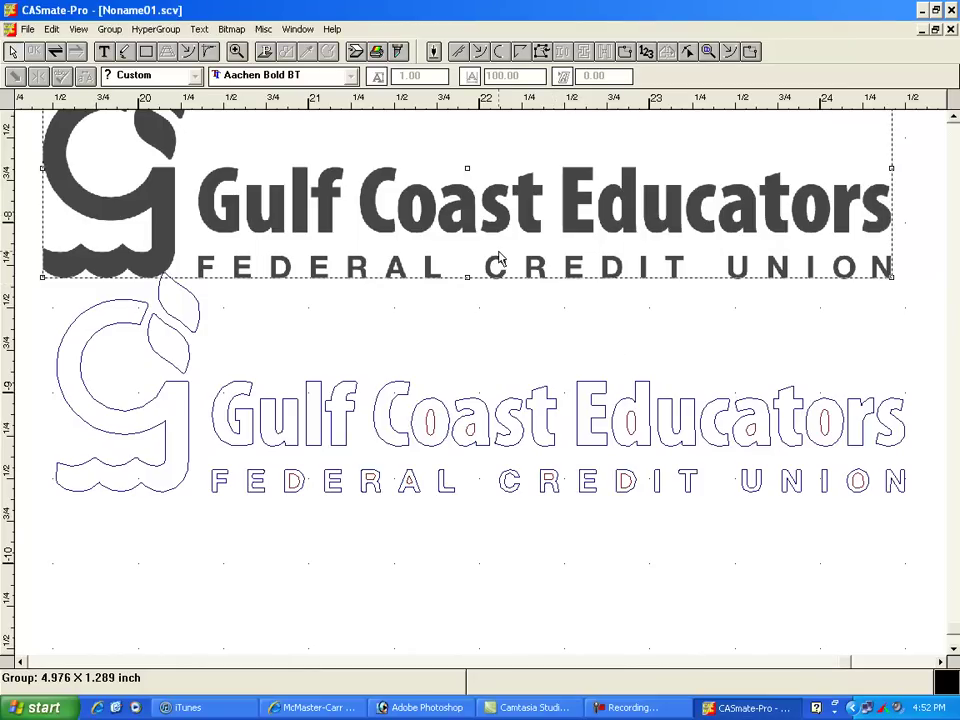
key(Delete)
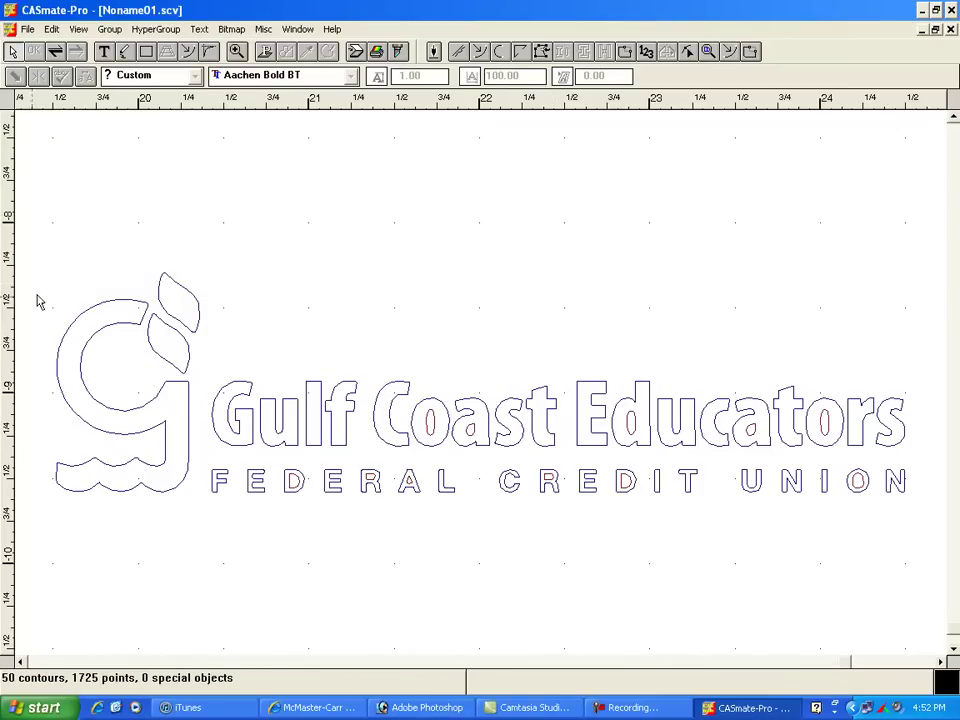
- Select the whole logo and apply Misc > Sort Group to order its contours
drag(21, 270, 940, 580)
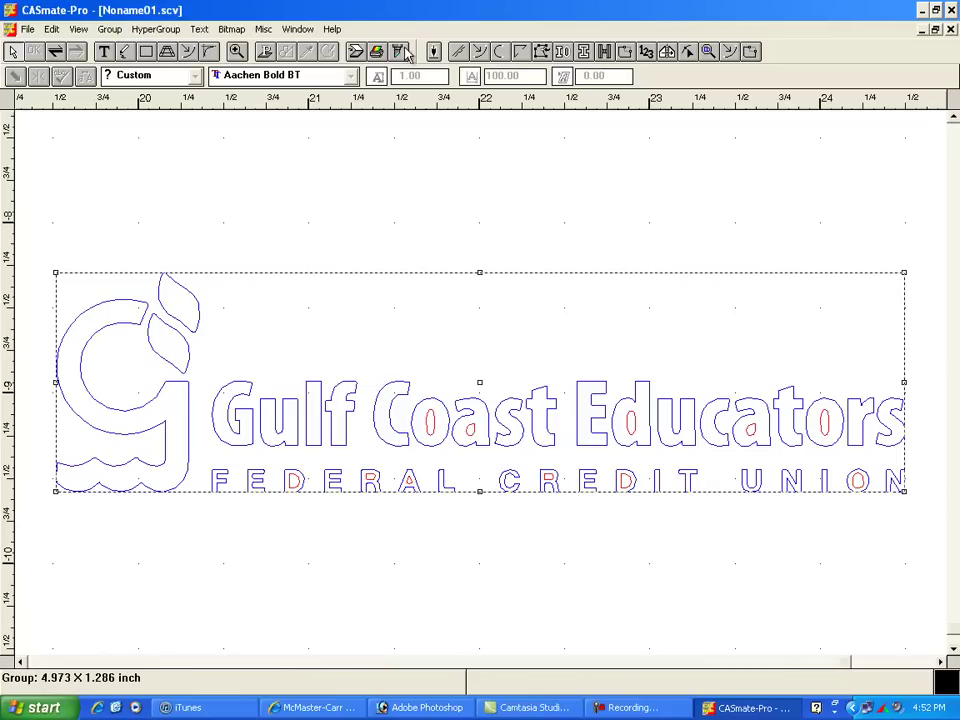
click(263, 29)
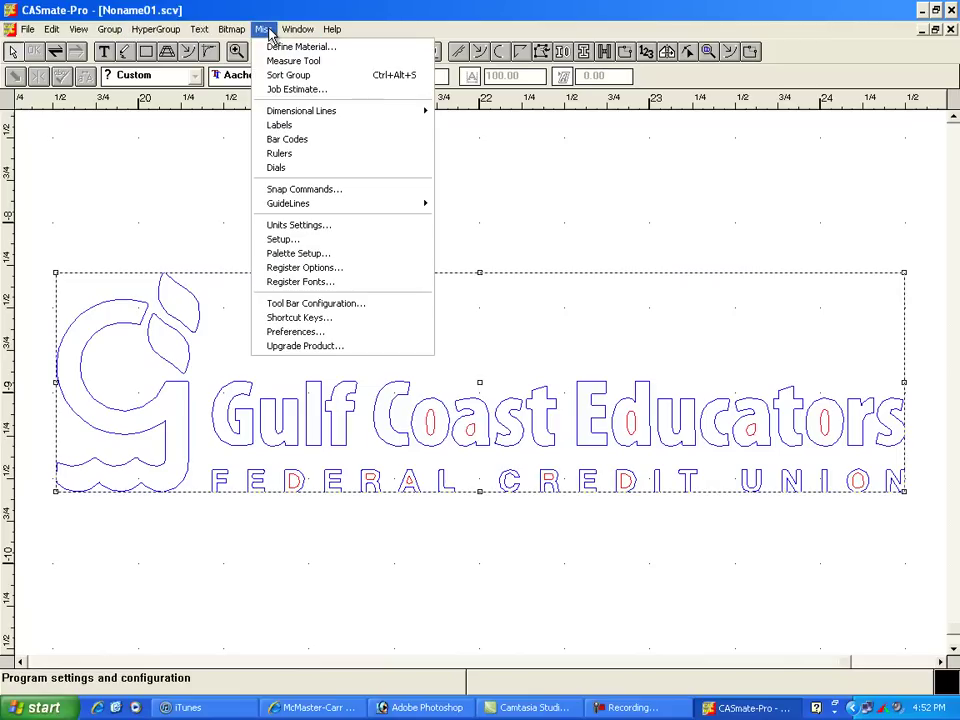
click(309, 78)
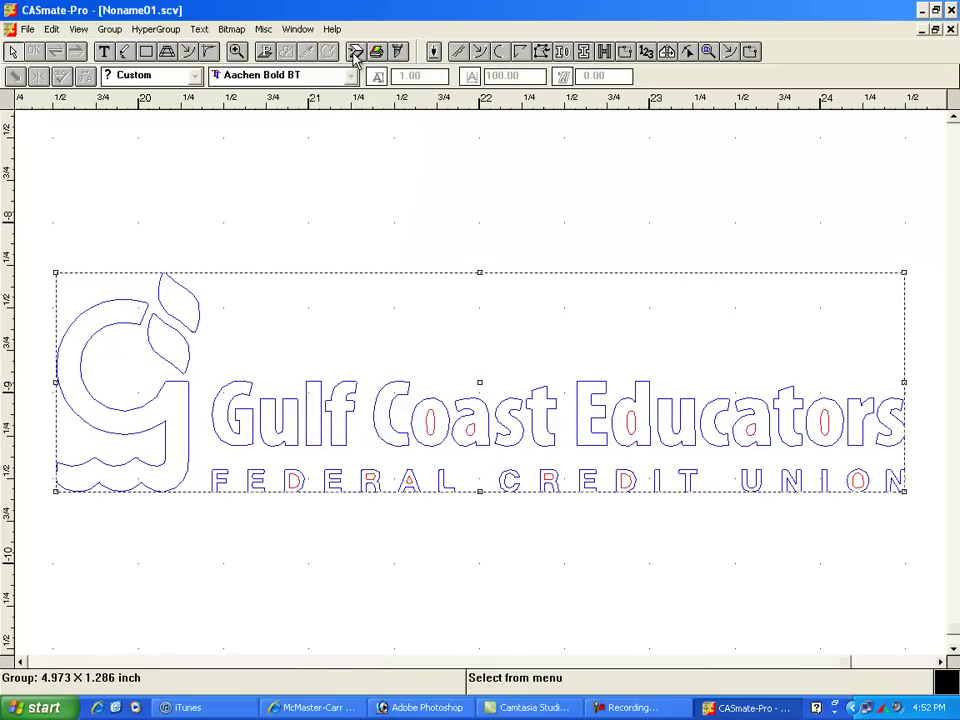
- Preview the logo as filled shapes, then return to outline view
click(266, 53)
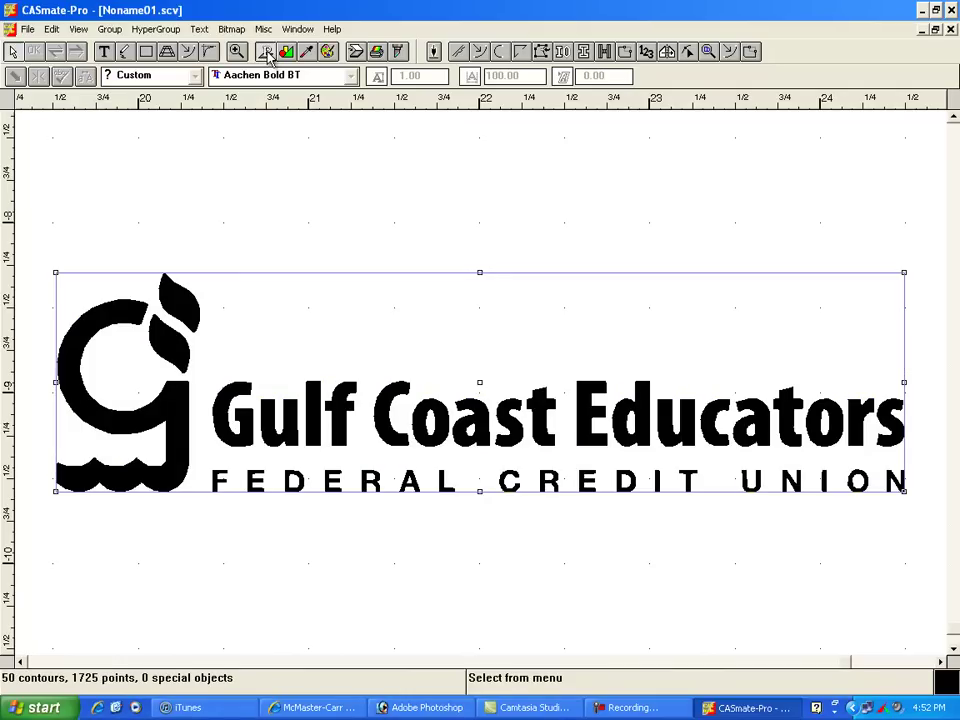
click(268, 56)
click(286, 51)
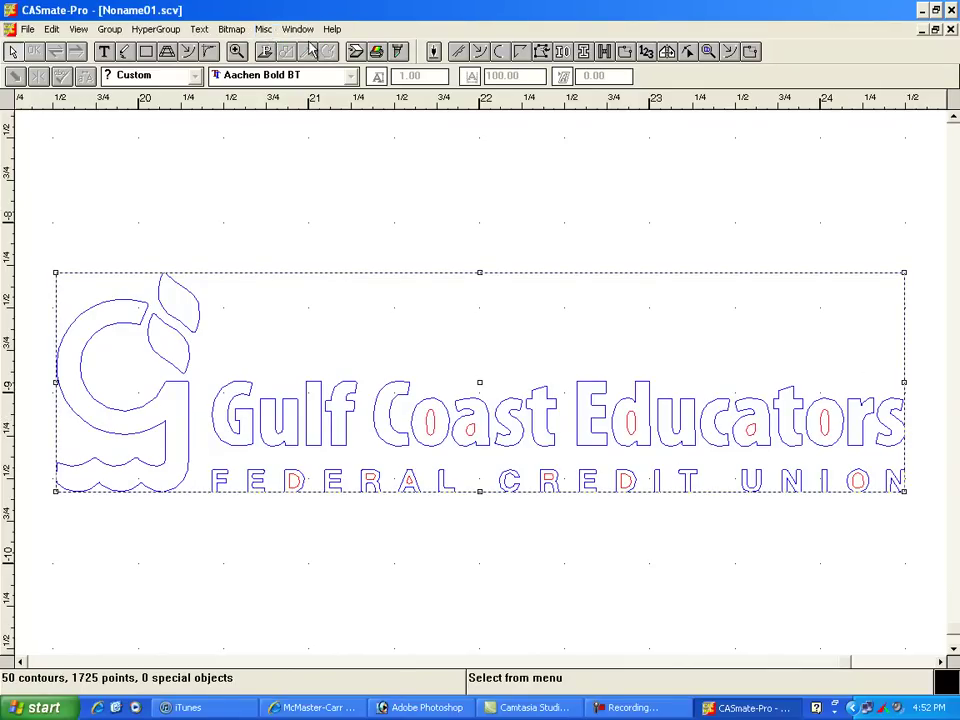
- Open Preferences from the Misc menu and close it with OK, leaving settings unchanged
click(265, 32)
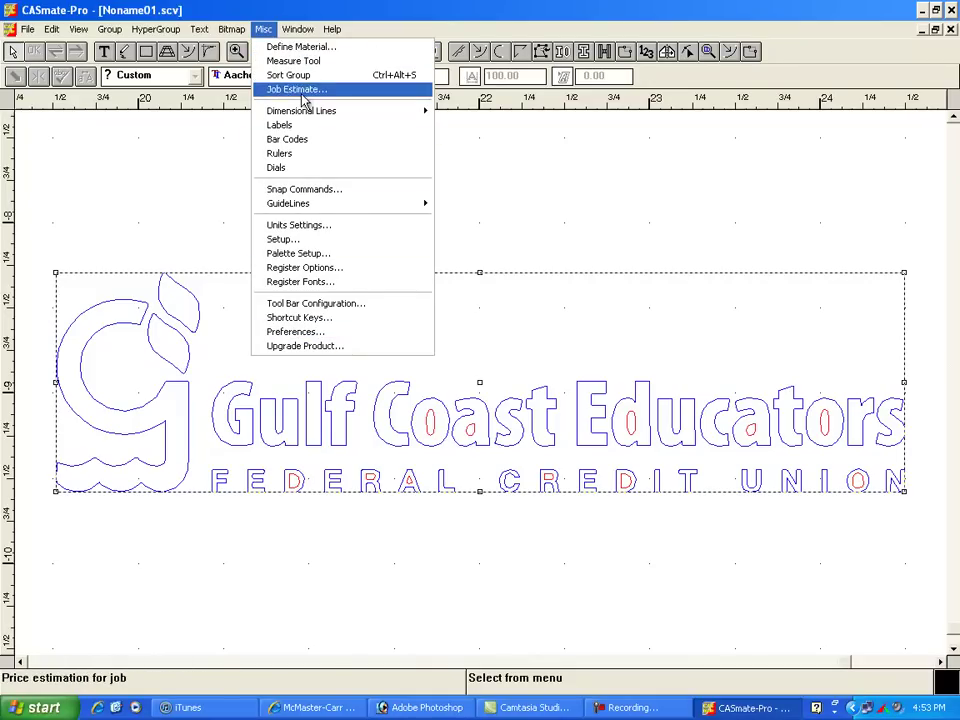
mouse_move(284, 36)
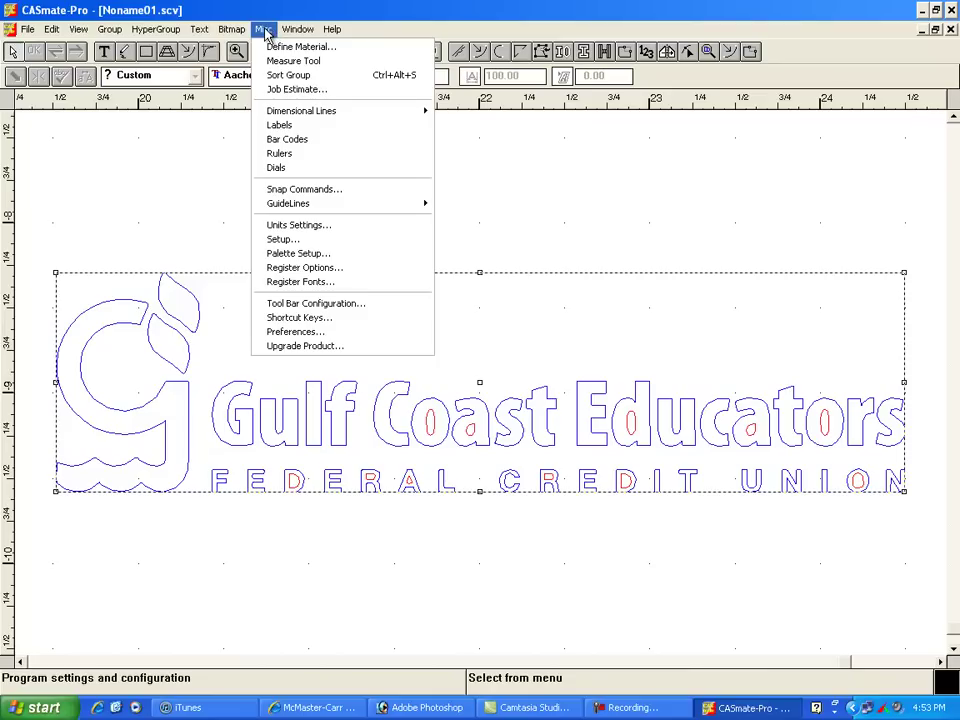
mouse_move(196, 32)
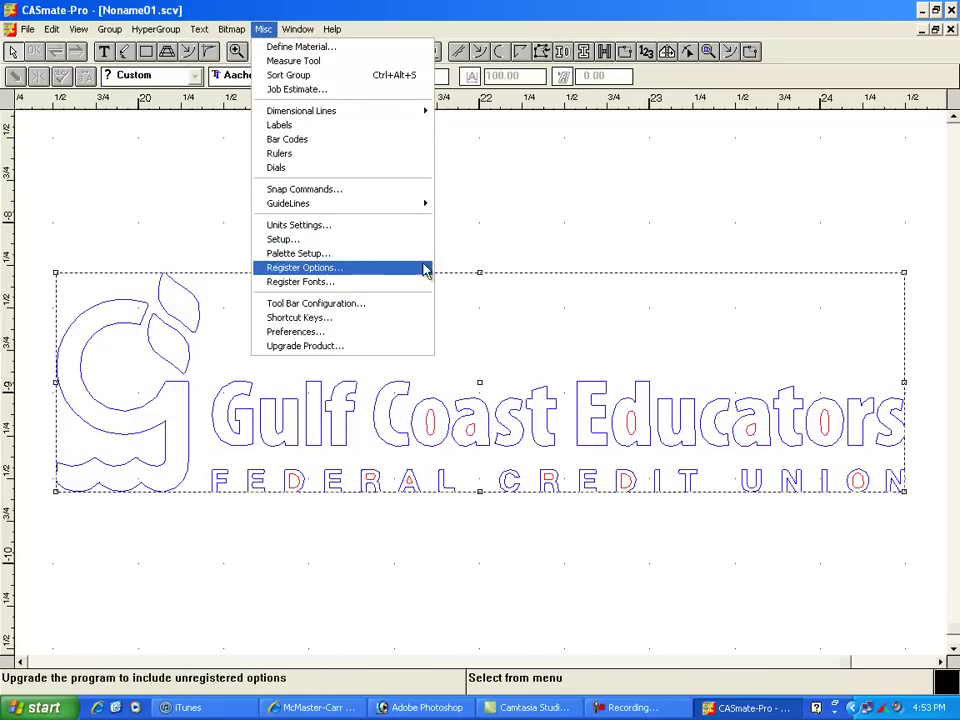
click(327, 341)
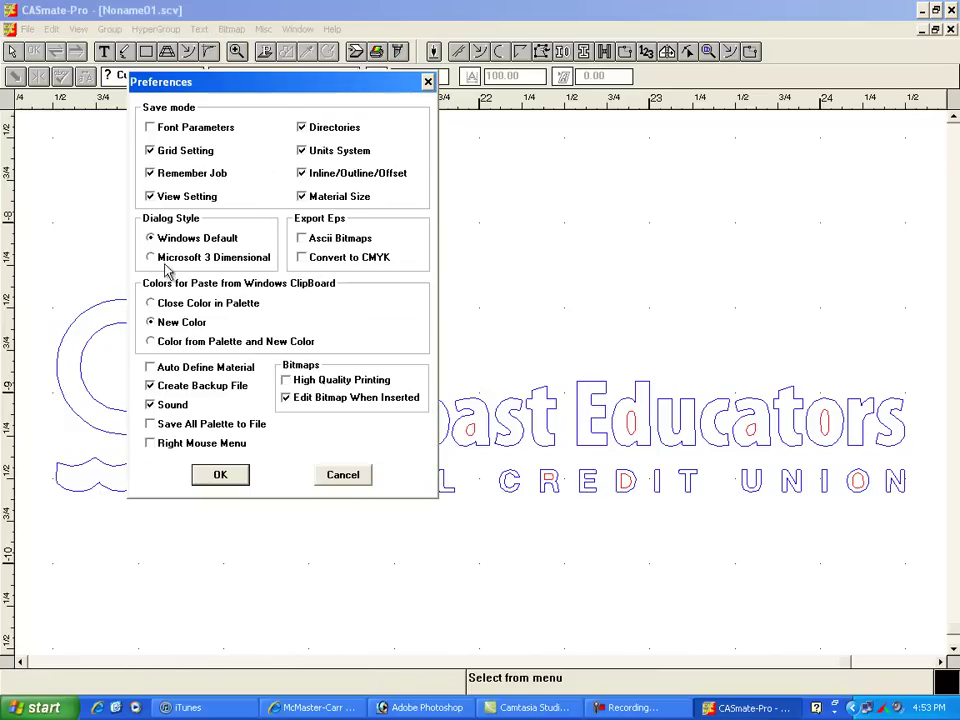
click(220, 476)
click(226, 477)
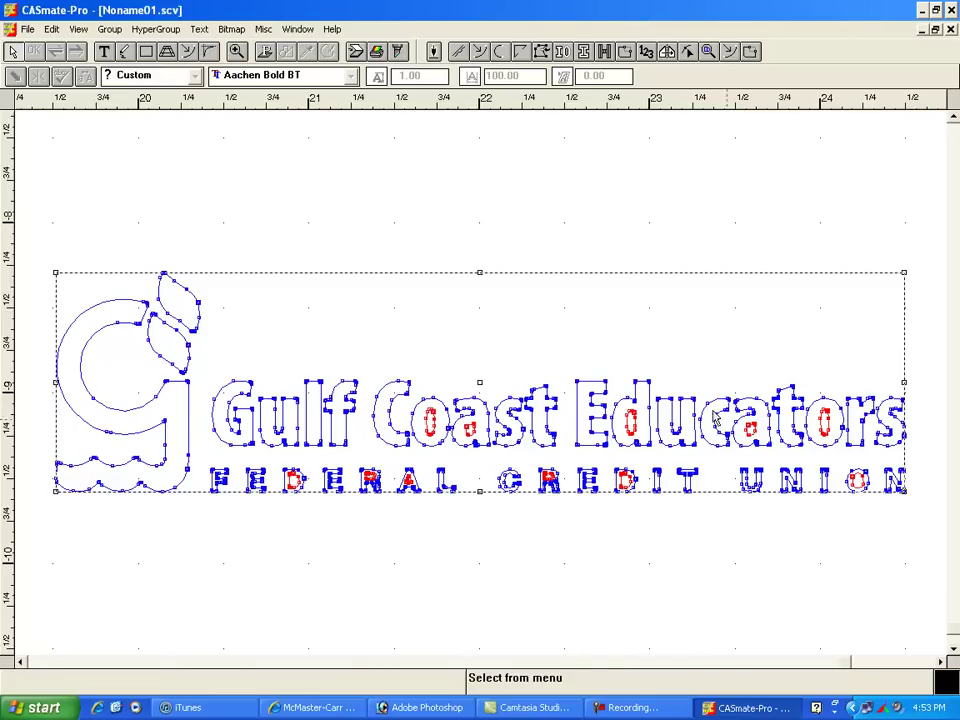
- Zoom into the word Gulf and scroll across Coast and Educators to inspect the lettering
click(237, 51)
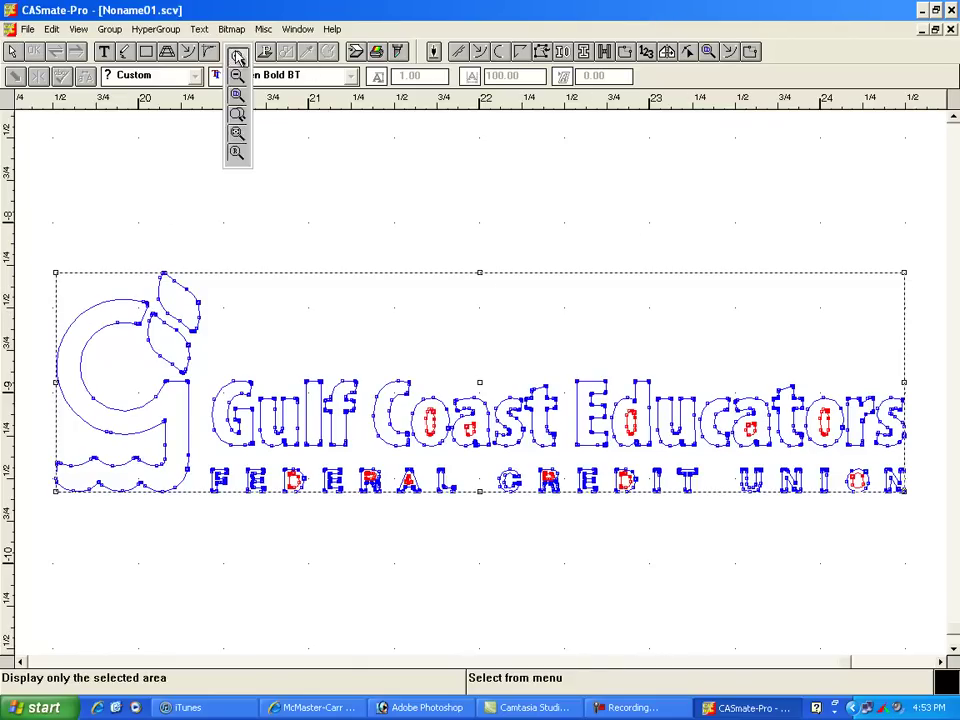
drag(94, 343, 656, 568)
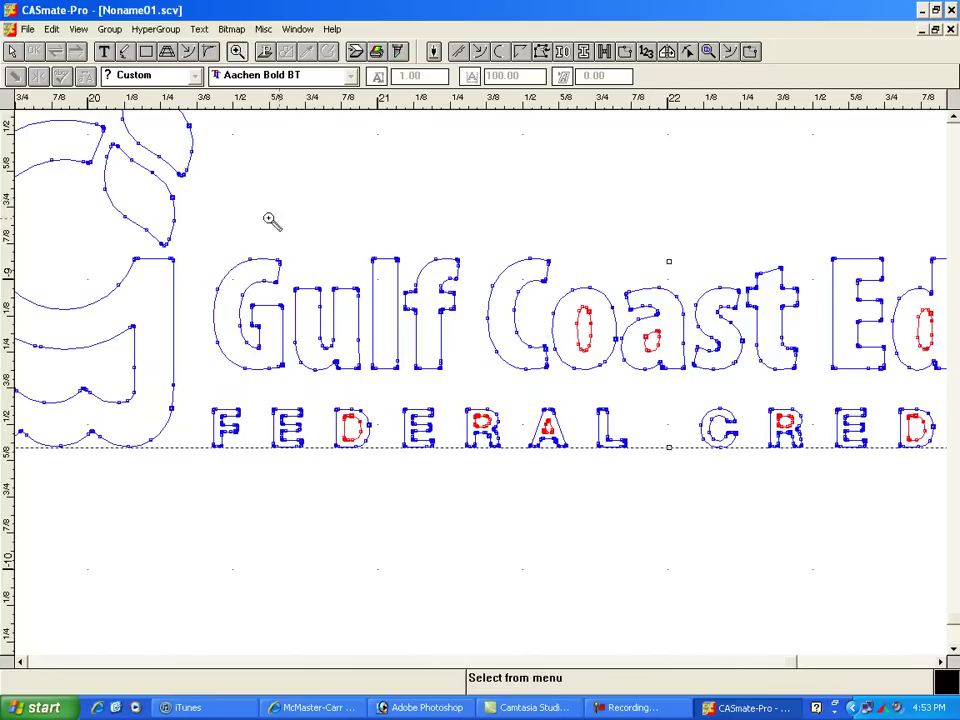
drag(172, 235, 465, 454)
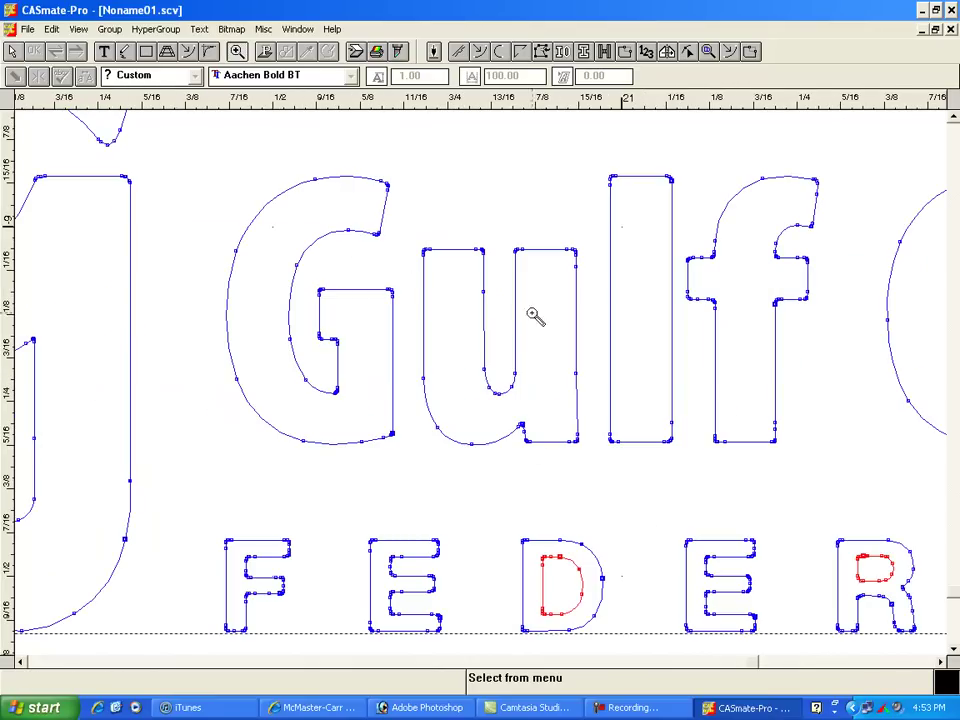
click(918, 663)
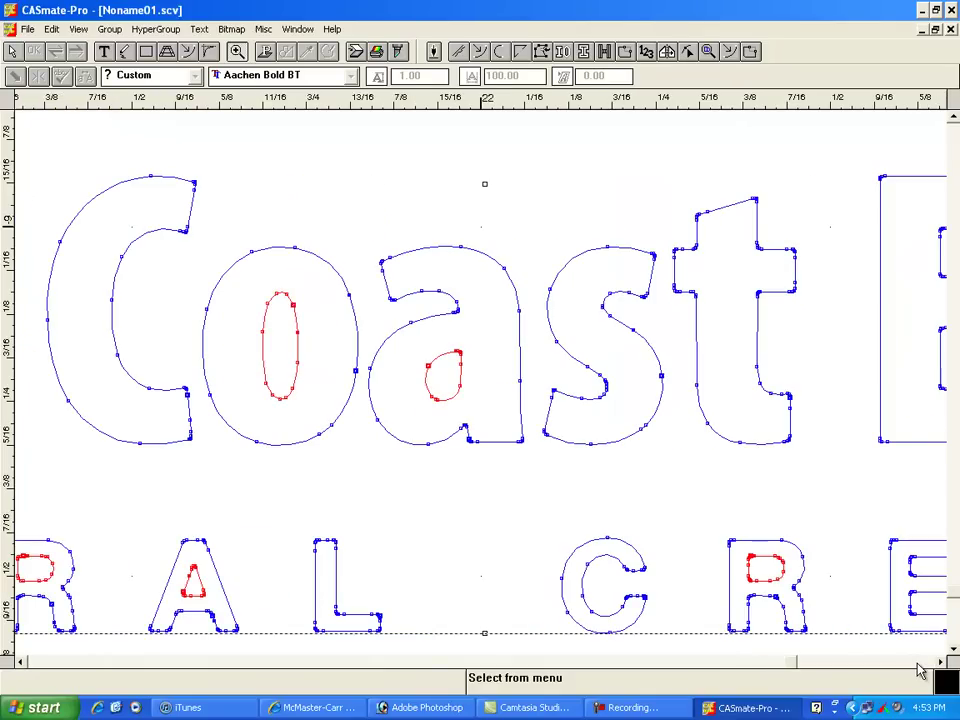
click(918, 663)
click(918, 663)
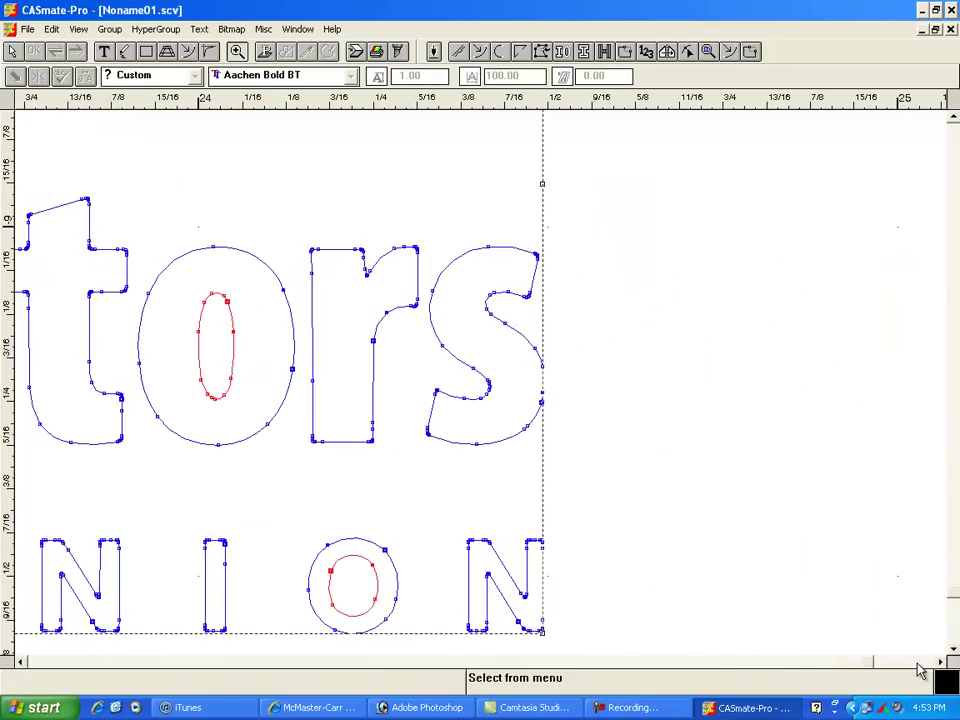
click(953, 648)
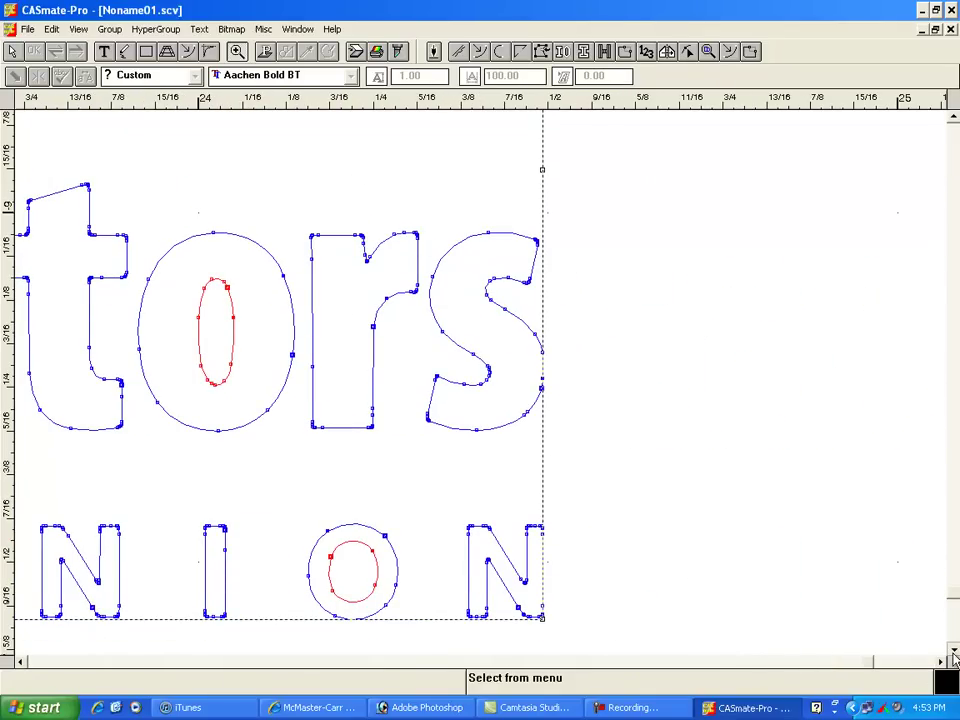
click(953, 648)
- Fit the whole logo in view, deselect it, and show contour order numbers with Shift Start
click(709, 52)
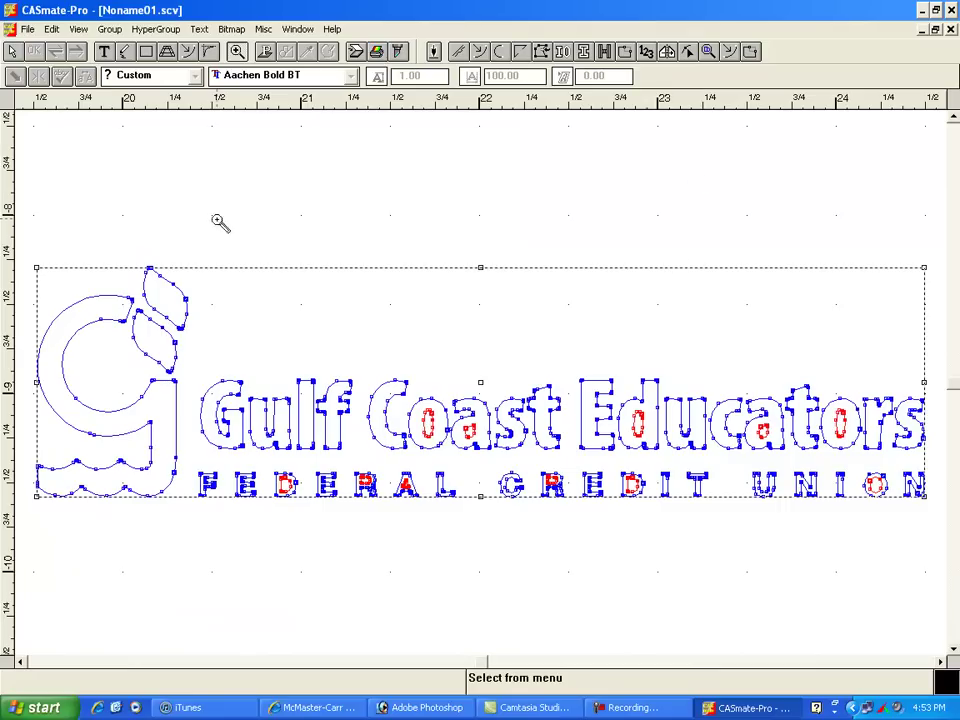
click(418, 229)
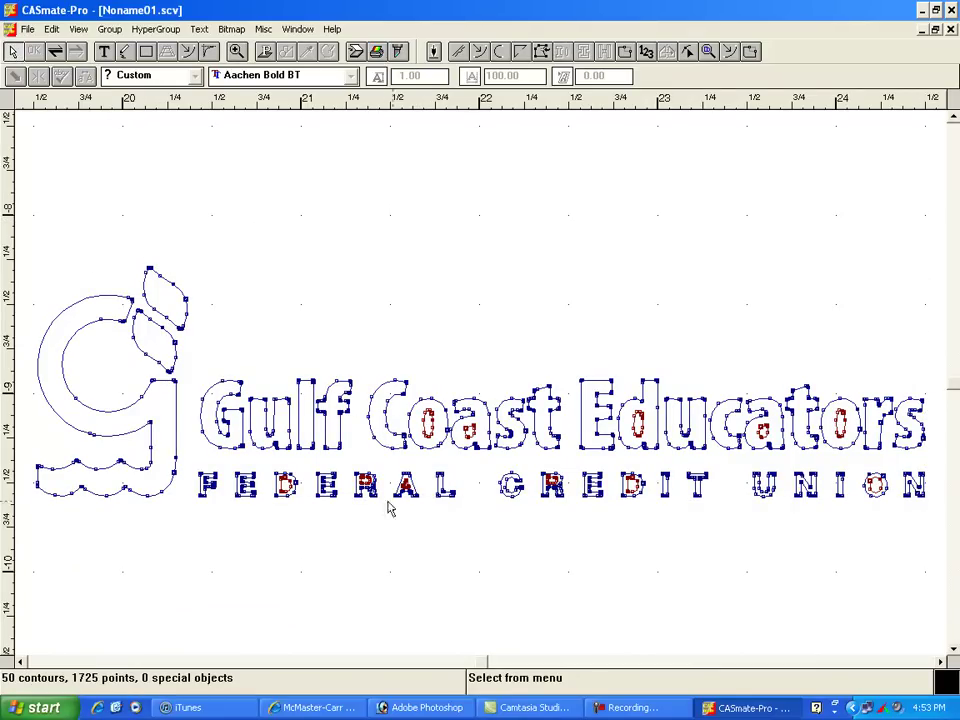
click(195, 330)
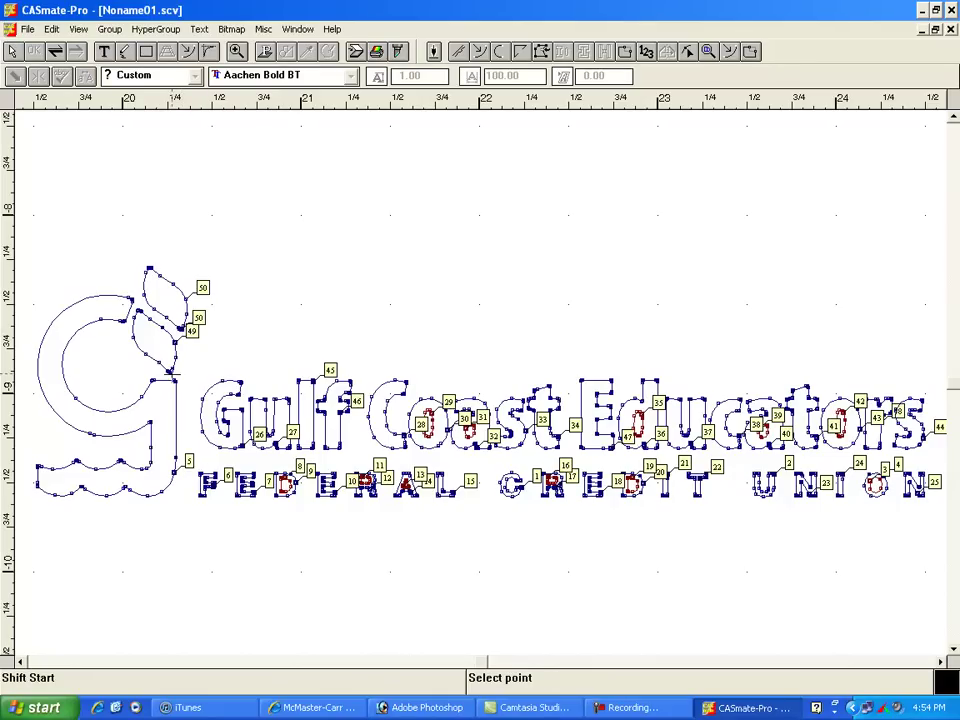
- Move the start points of the leaf contours and the big G, then refresh the drawing
click(130, 281)
click(151, 423)
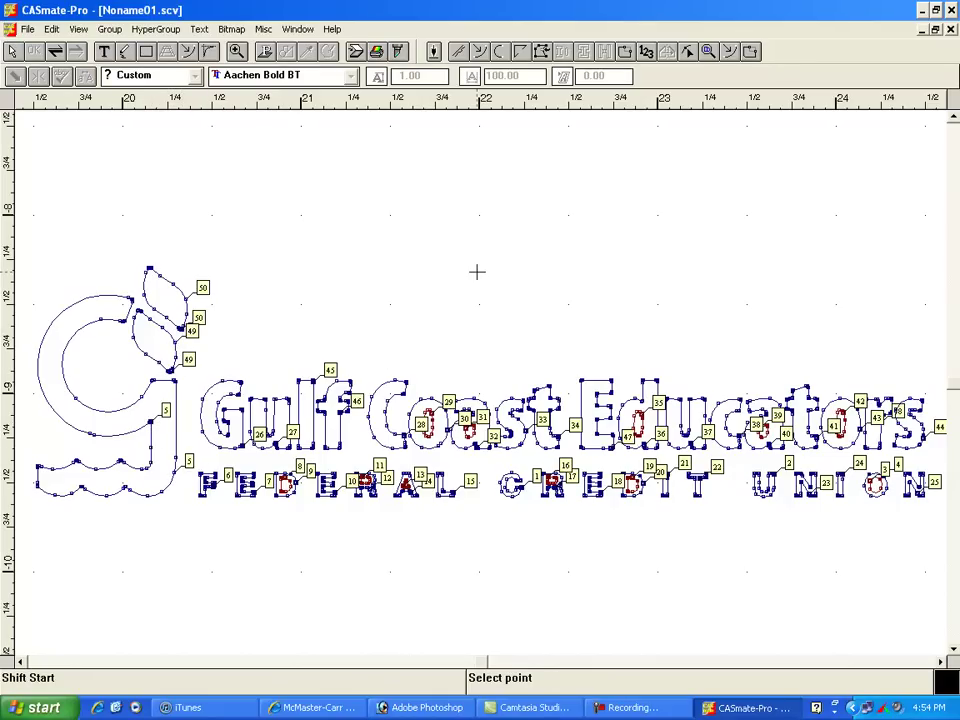
right_click(477, 271)
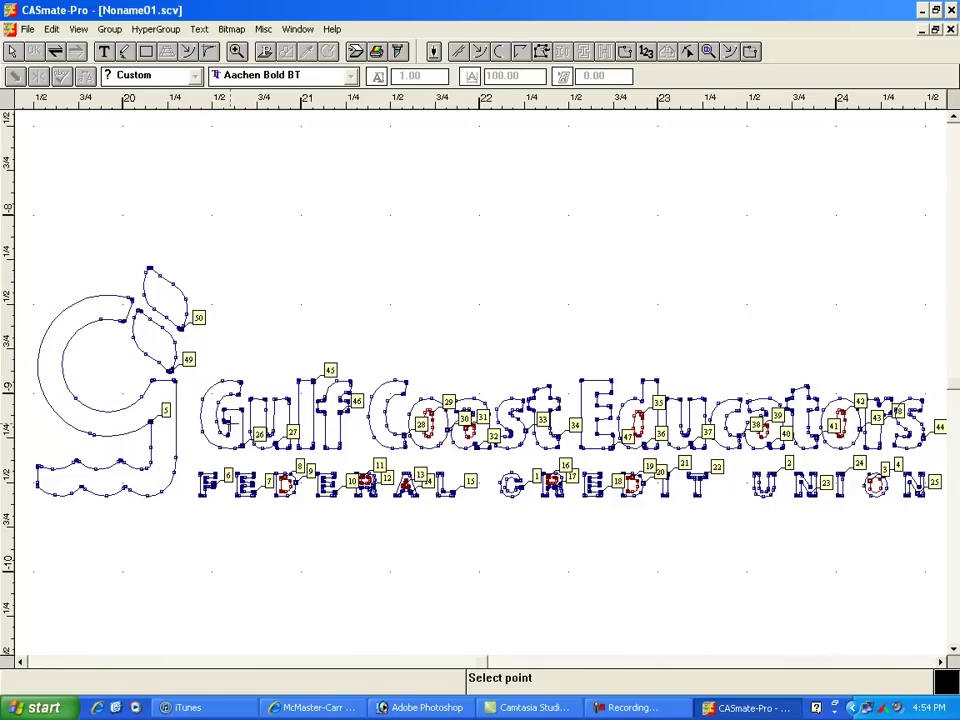
- Relocate start points on Gulf's G and f and on Coast's C, o and a contours
click(175, 422)
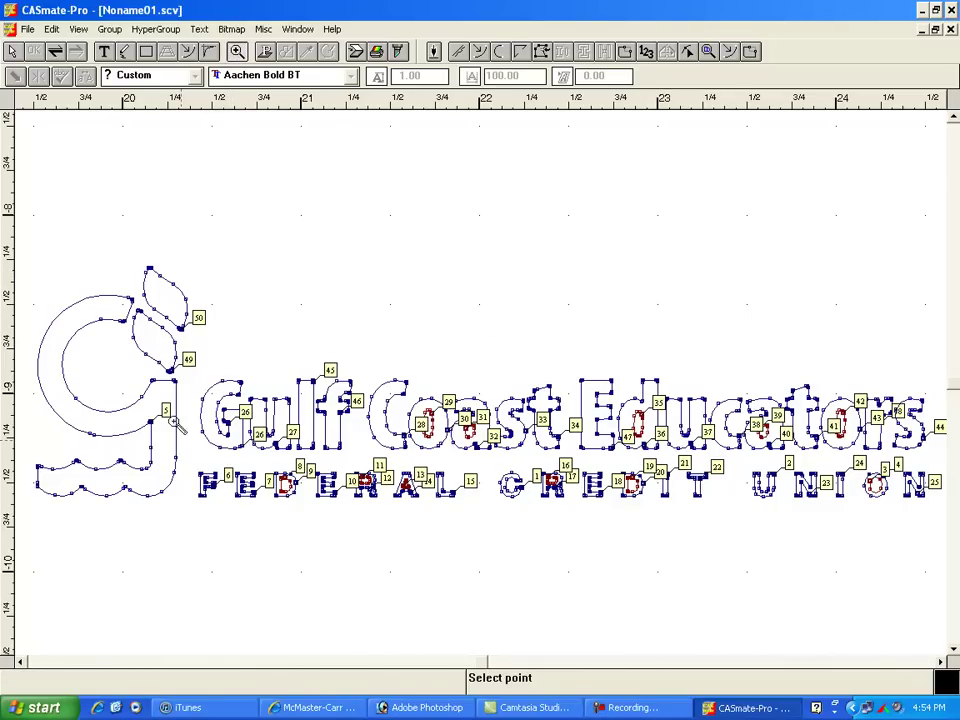
drag(173, 323, 491, 499)
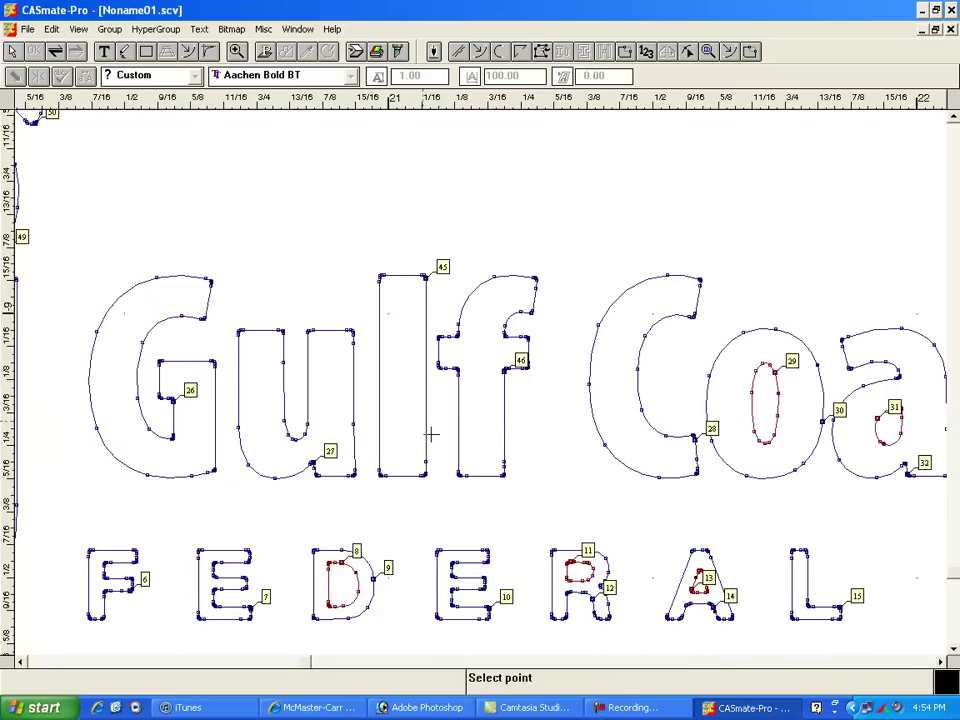
click(506, 369)
click(688, 423)
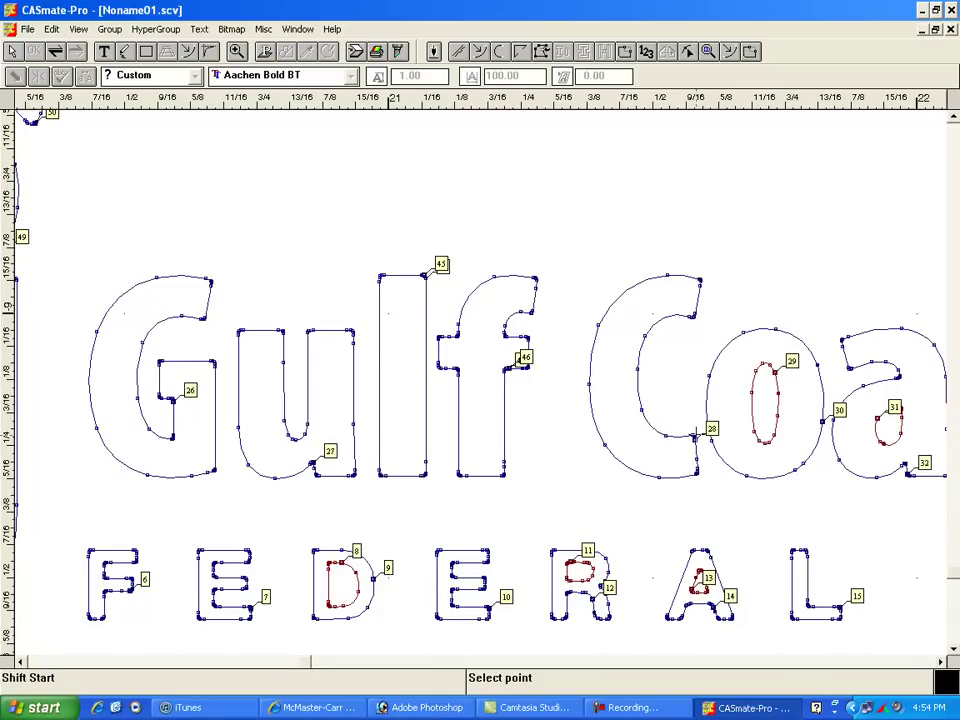
click(763, 443)
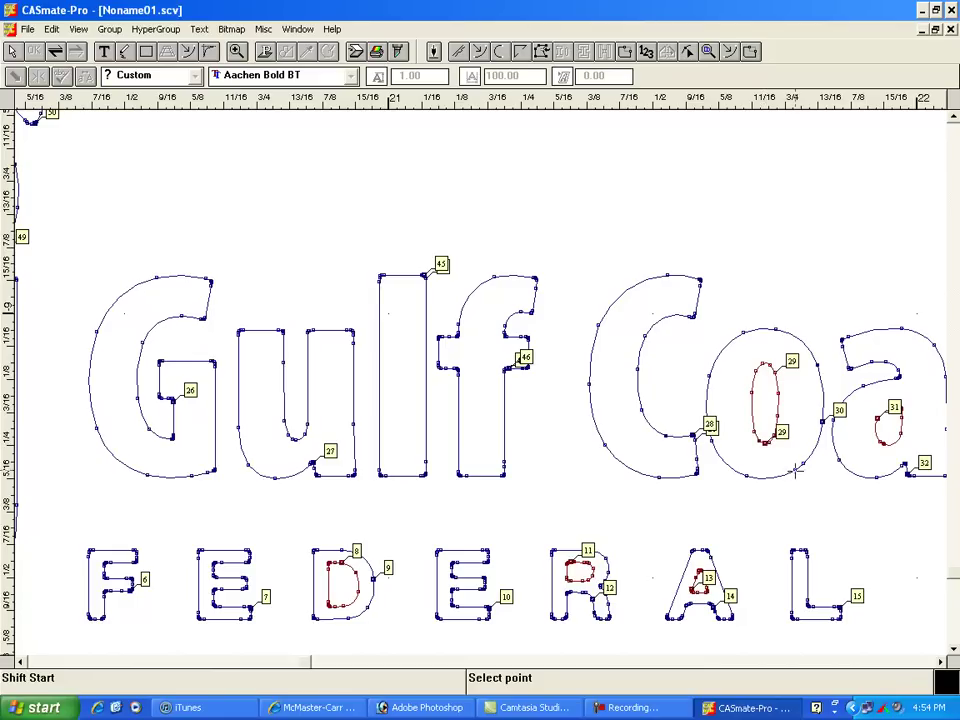
click(796, 470)
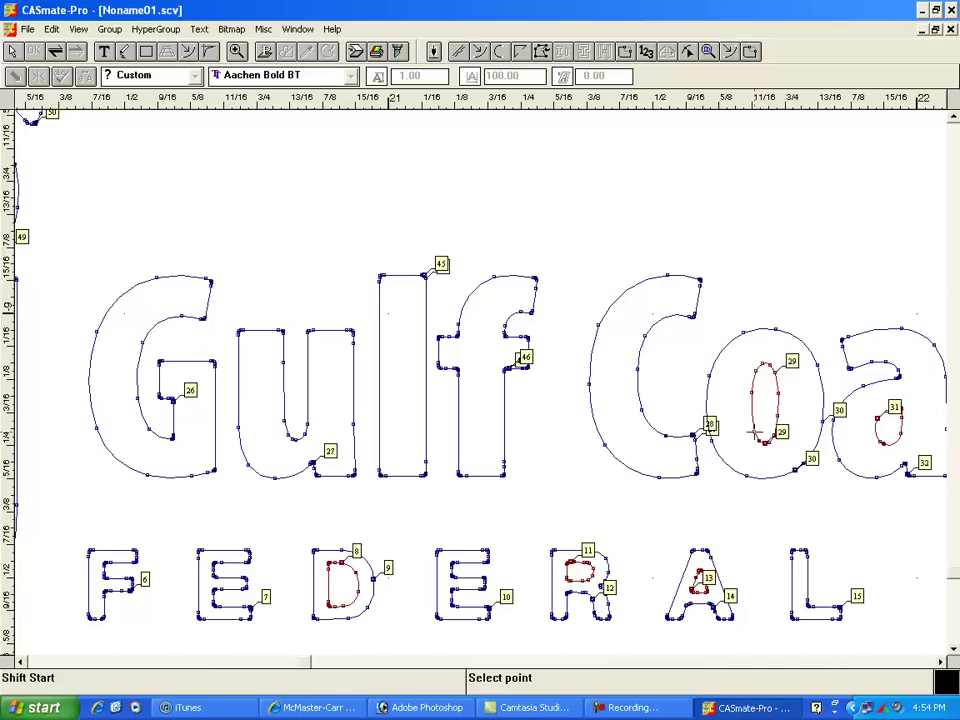
click(901, 431)
click(906, 463)
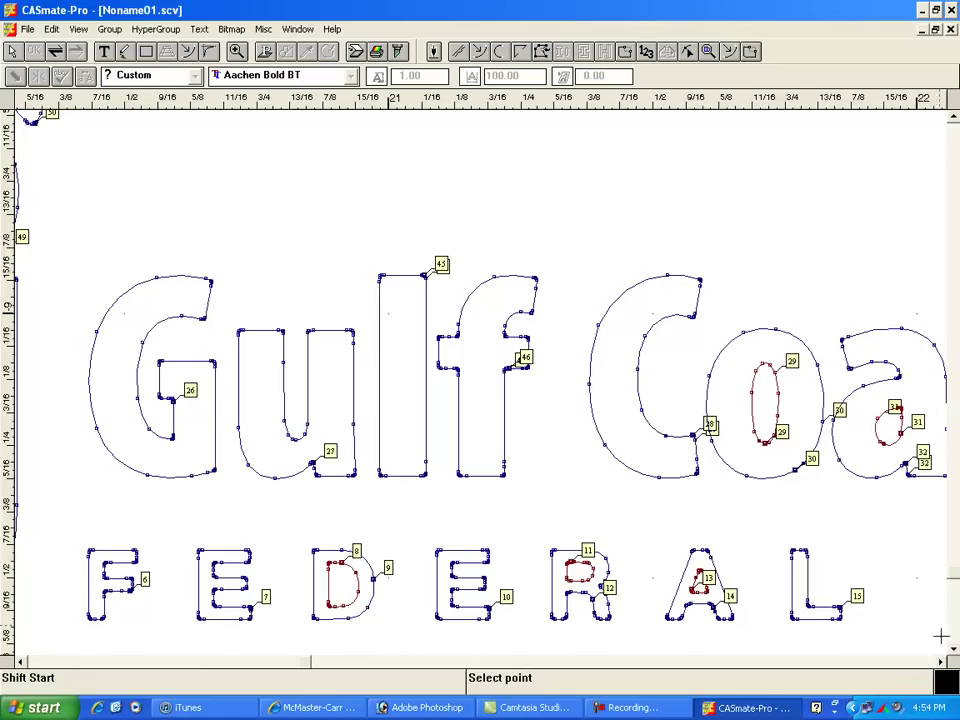
- Move the start points of the s and t contours in Coast
drag(940, 662, 940, 662)
click(940, 662)
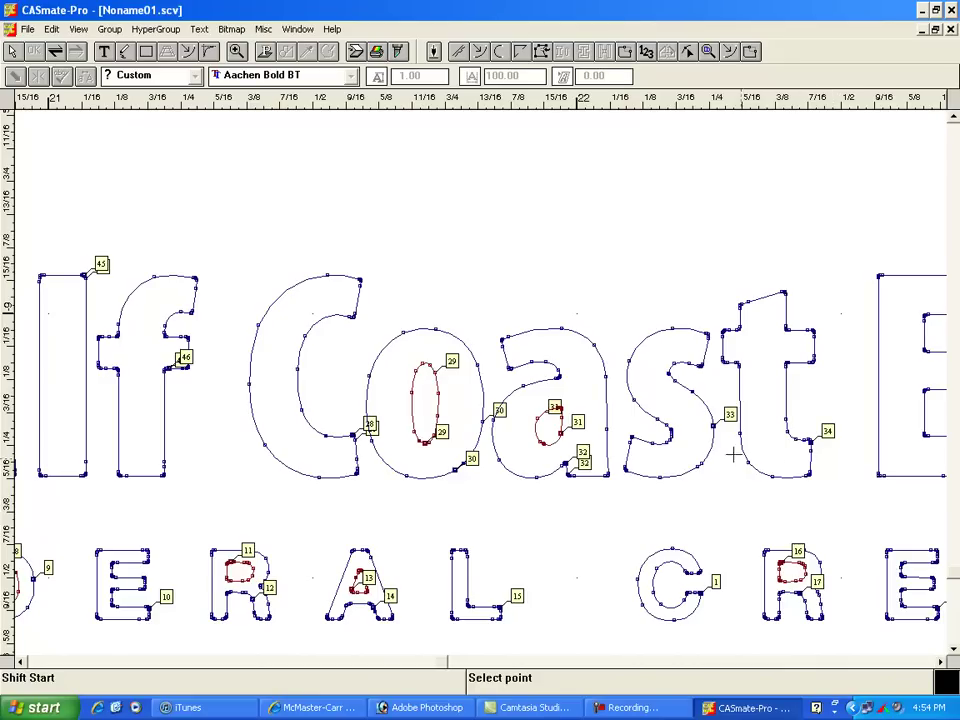
click(701, 364)
click(741, 366)
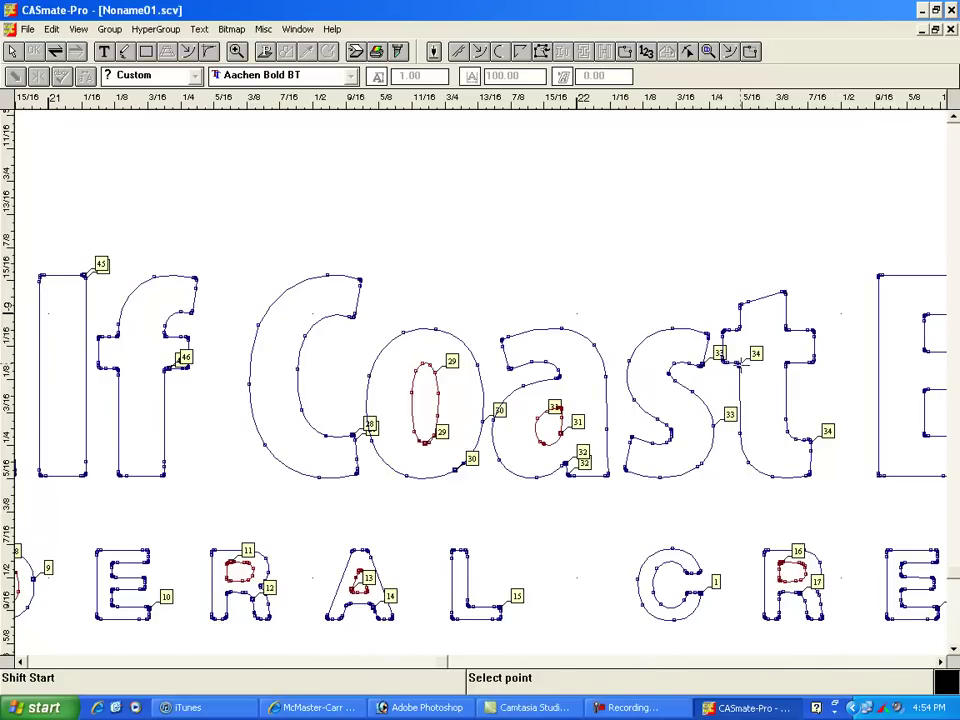
click(790, 368)
- Set new start points on the E, d counter, a contours and t of Educators
scroll(943, 621, right, 5)
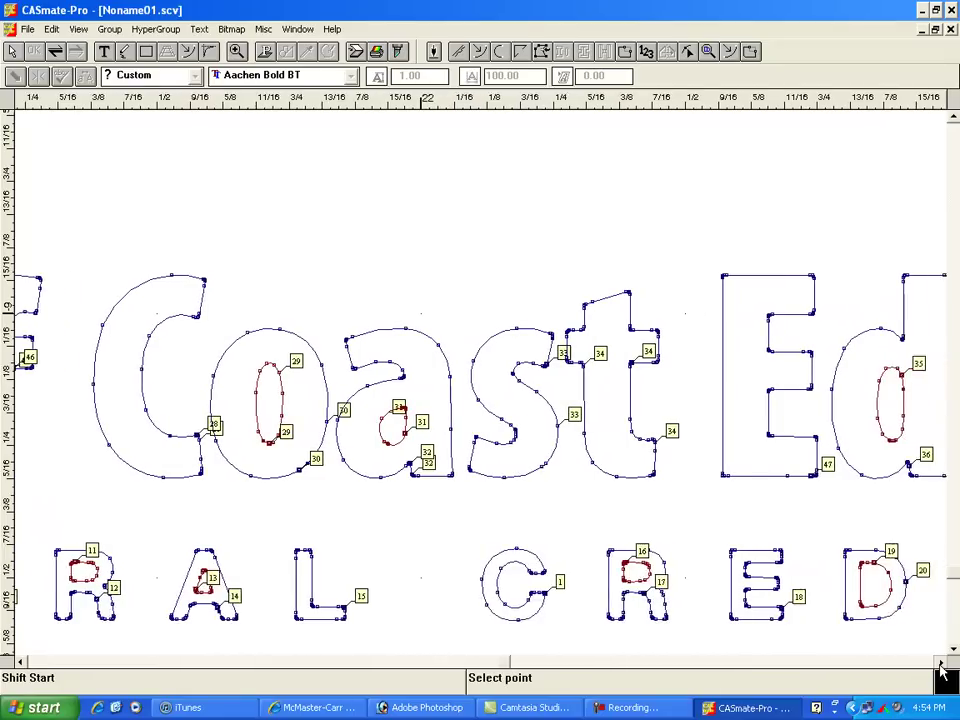
click(697, 390)
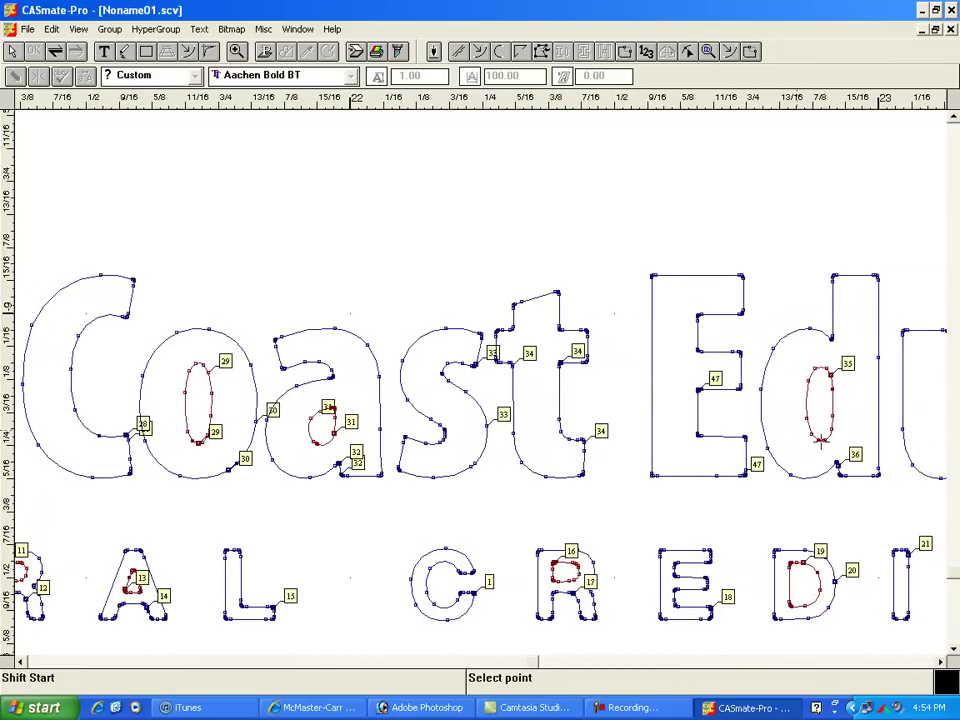
click(829, 430)
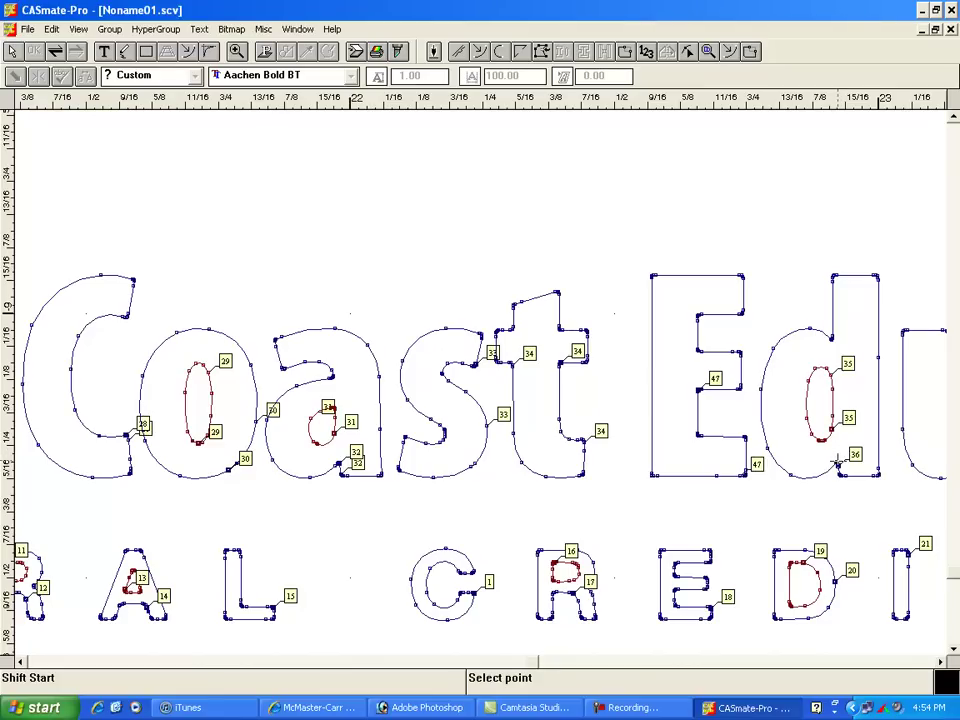
scroll(948, 667, right, 5)
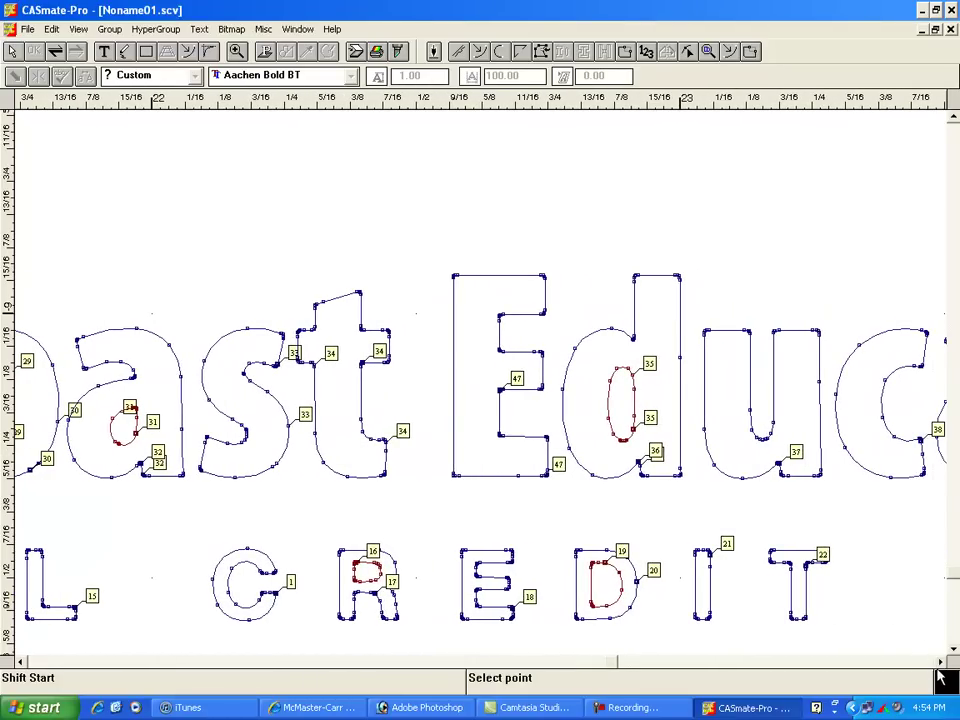
scroll(940, 676, right, 7)
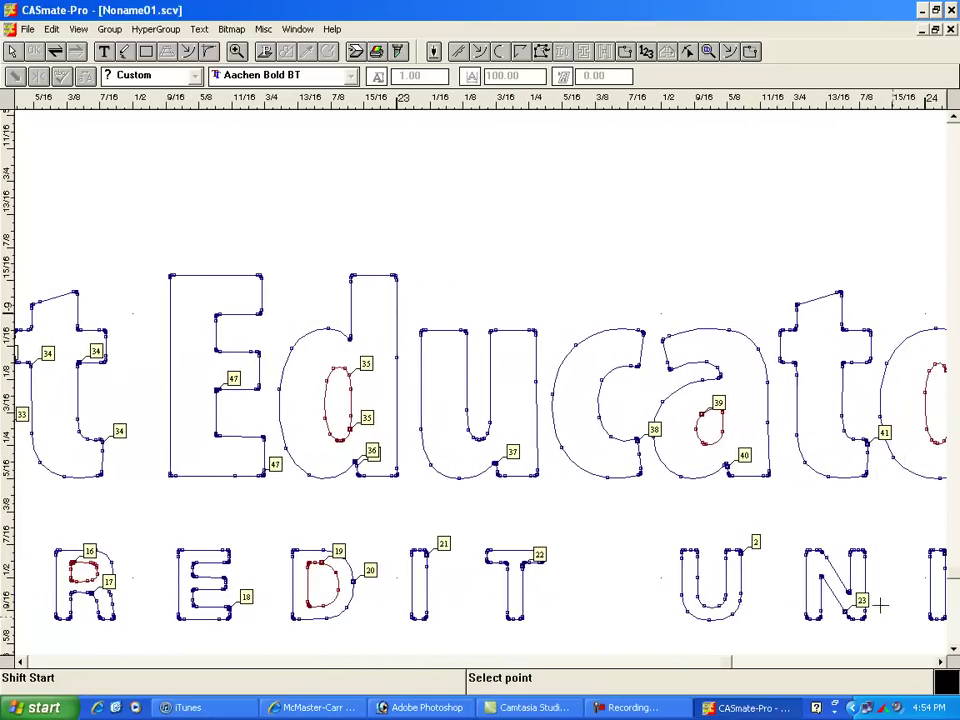
click(720, 432)
click(727, 464)
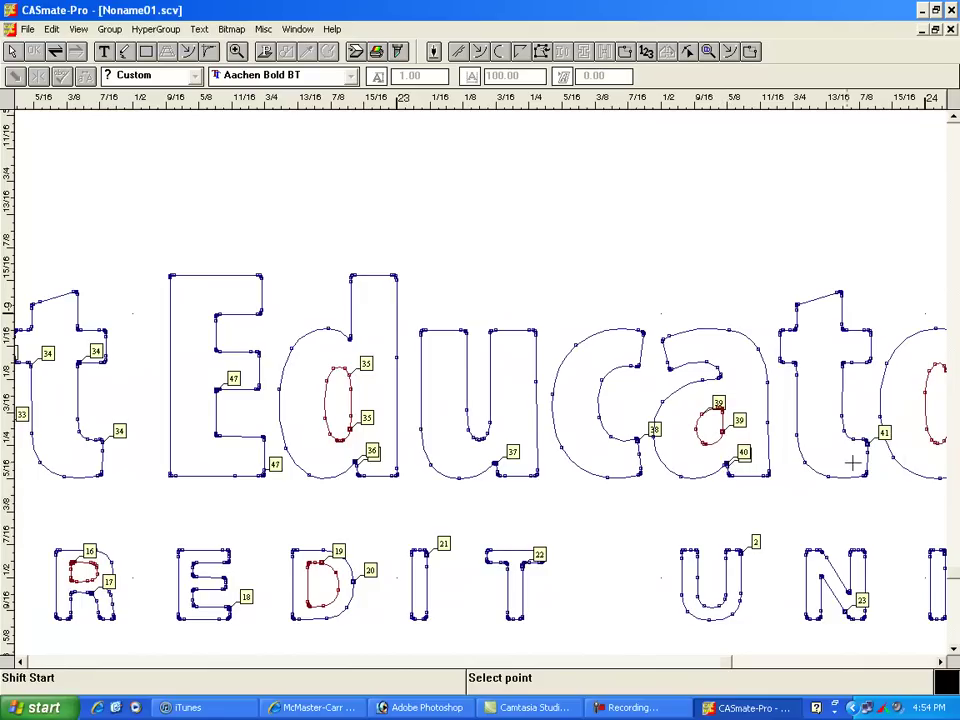
click(838, 361)
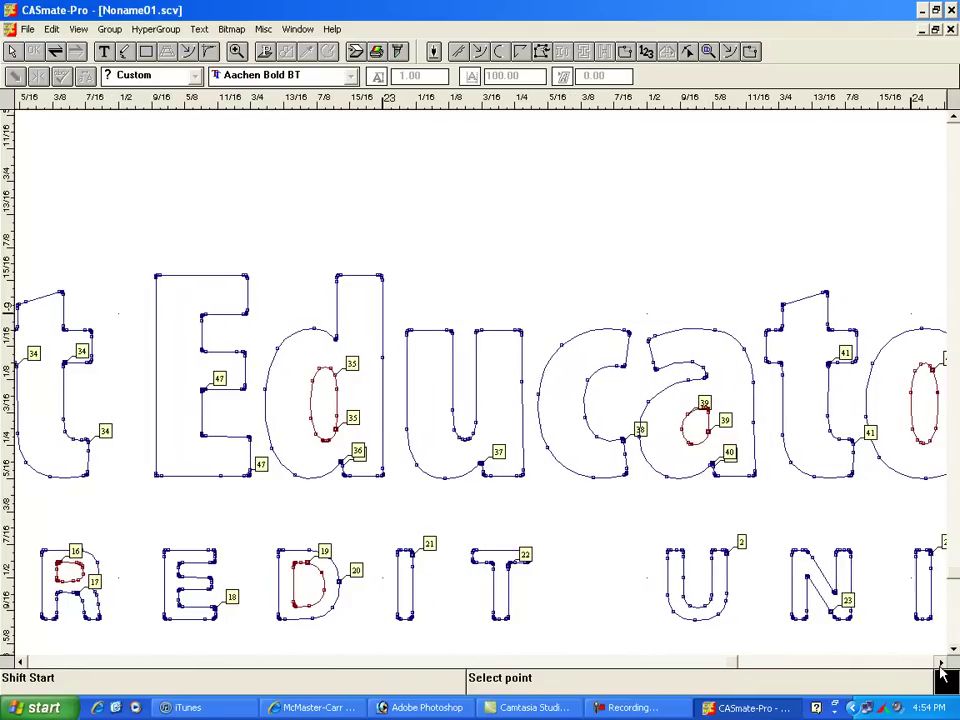
- Move the o contours' start points to their bottoms and the r's to its top node
scroll(938, 672, right, 5)
click(766, 444)
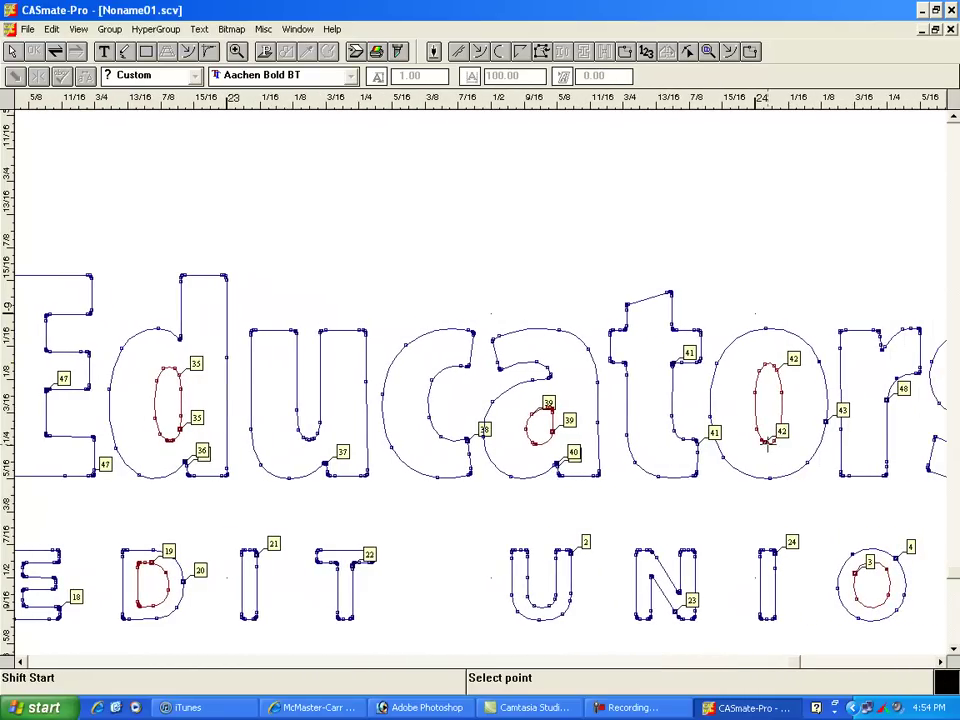
click(770, 478)
click(882, 346)
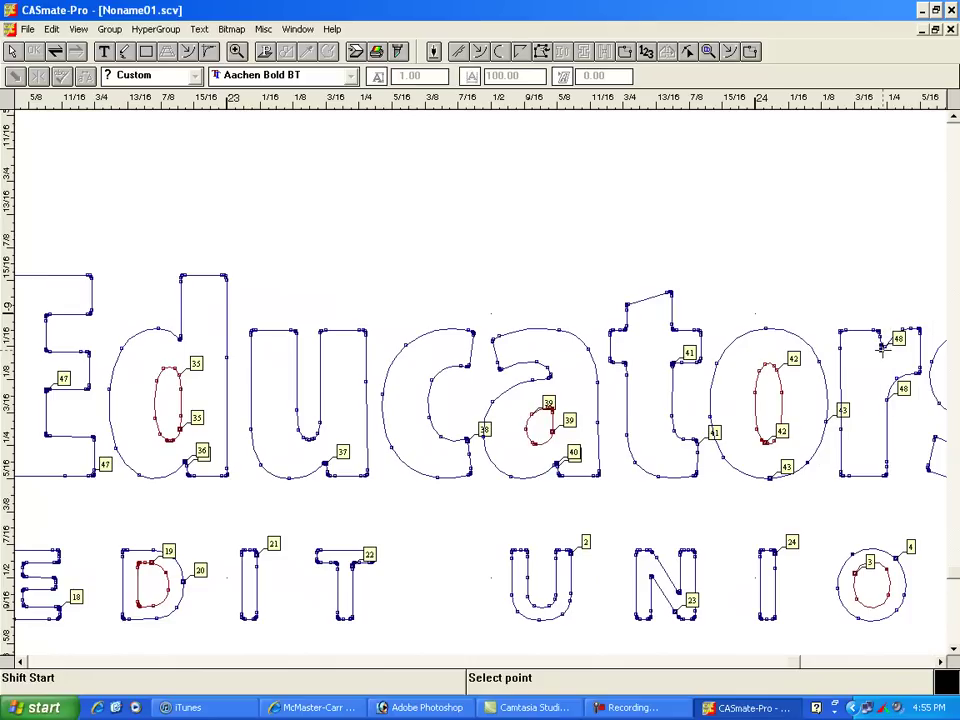
scroll(921, 677, right, 5)
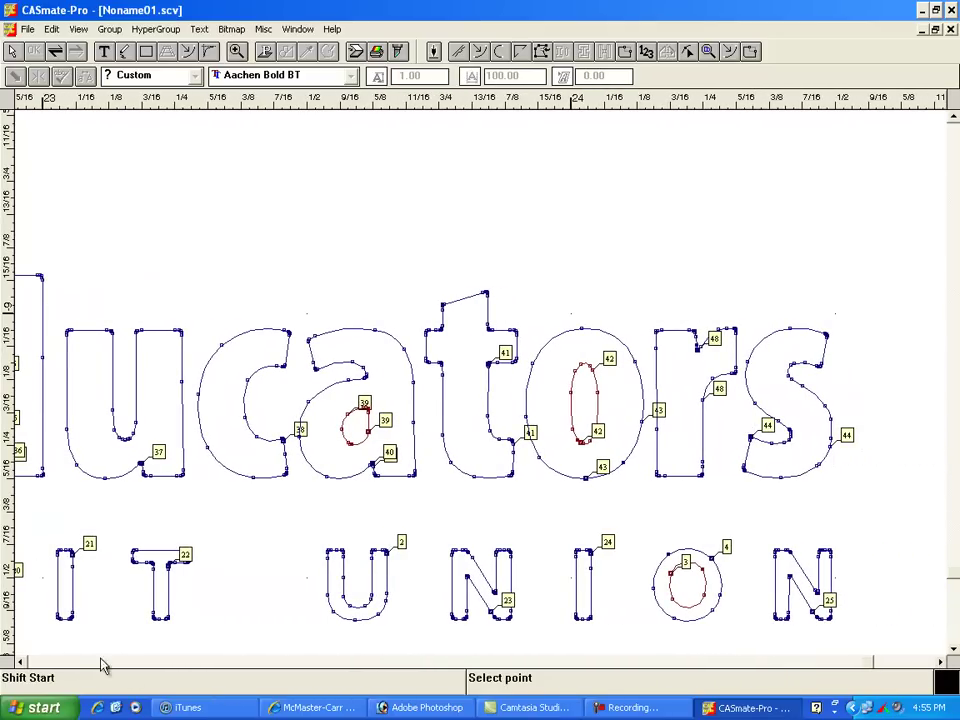
click(70, 664)
click(70, 664)
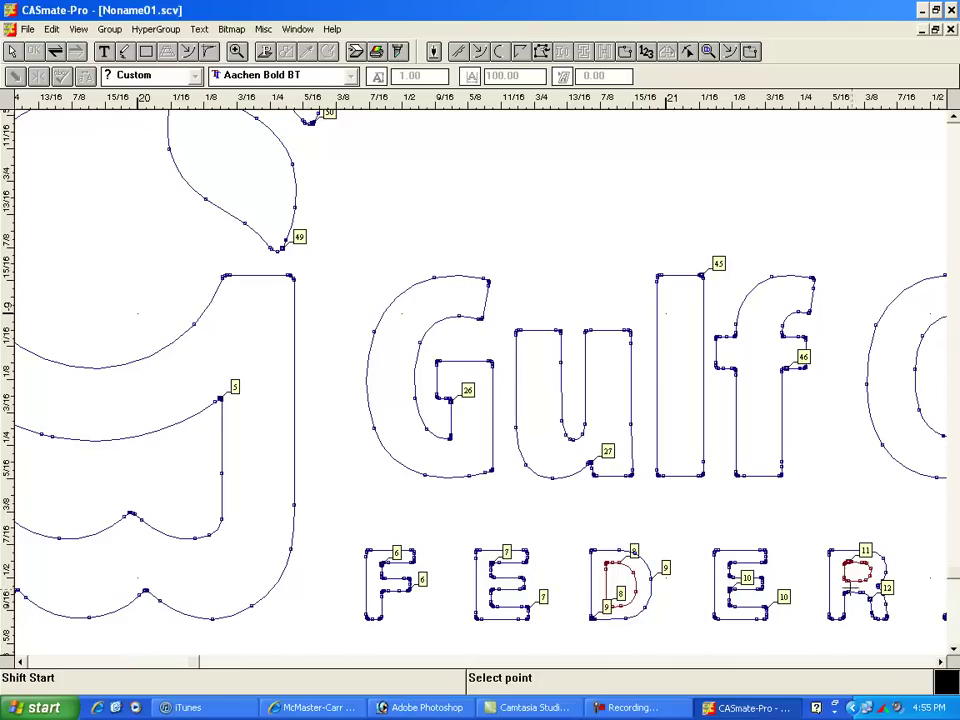
- Put UNION's U start point at its top-right corner and the N's on its right stem
click(940, 661)
click(940, 661)
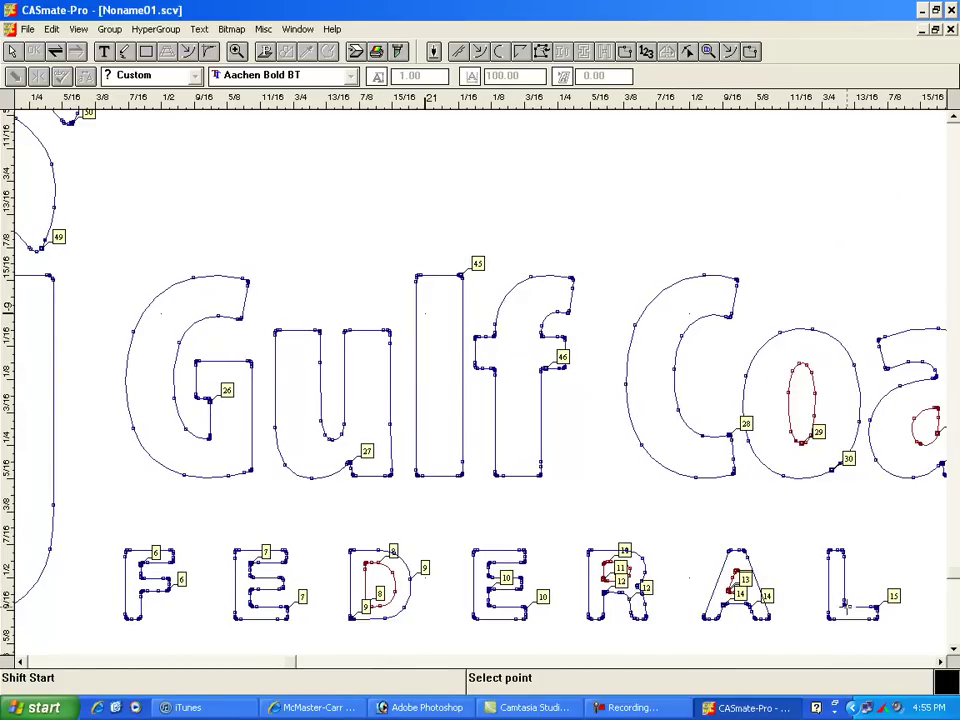
click(940, 661)
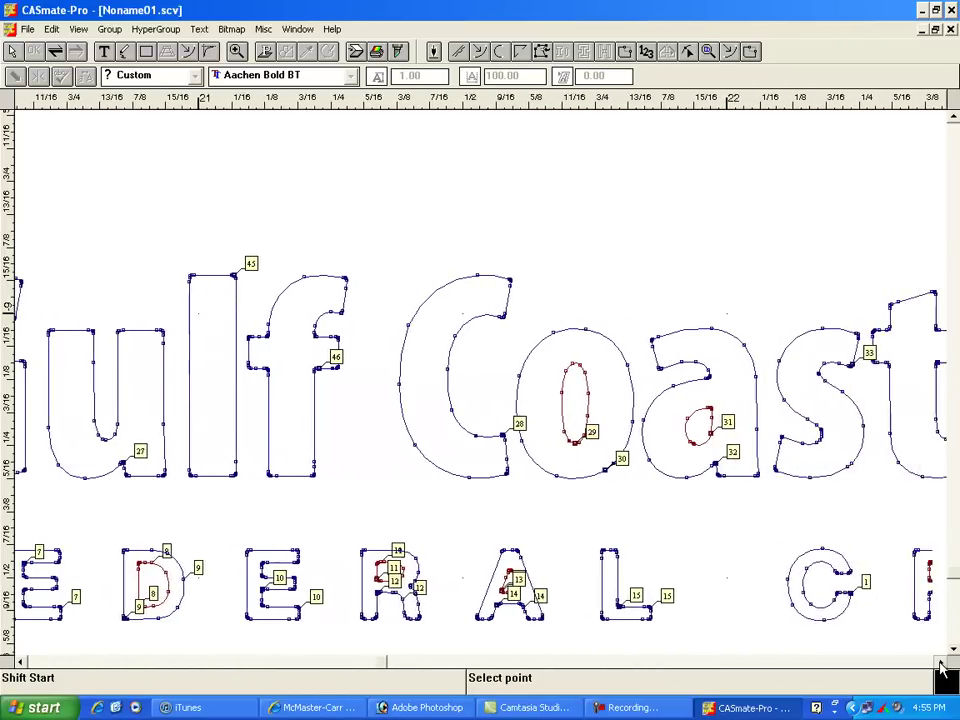
click(940, 661)
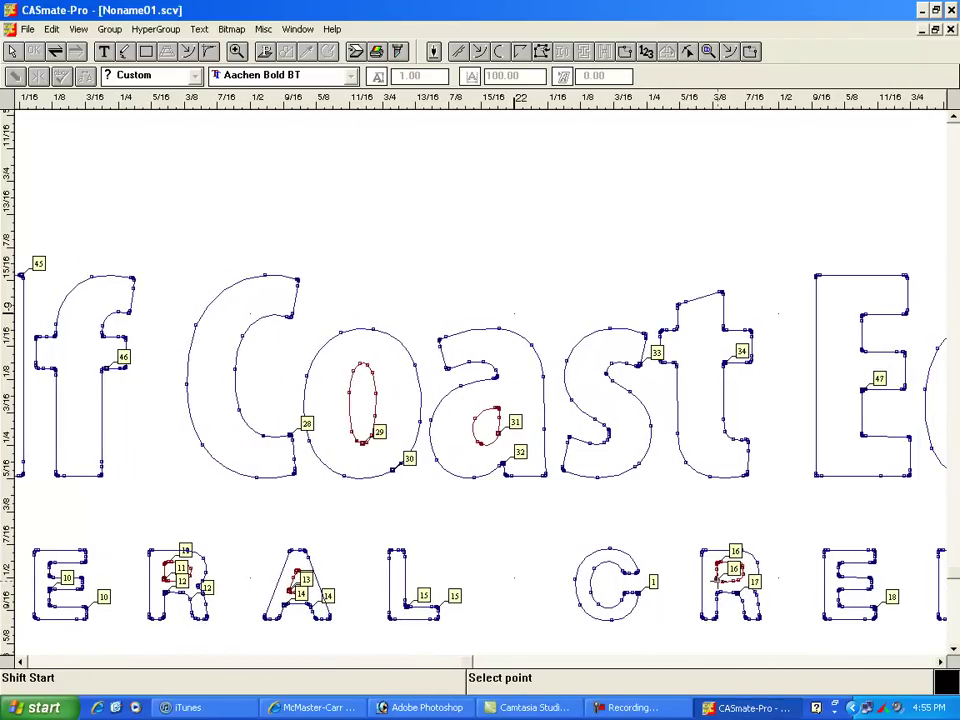
click(940, 661)
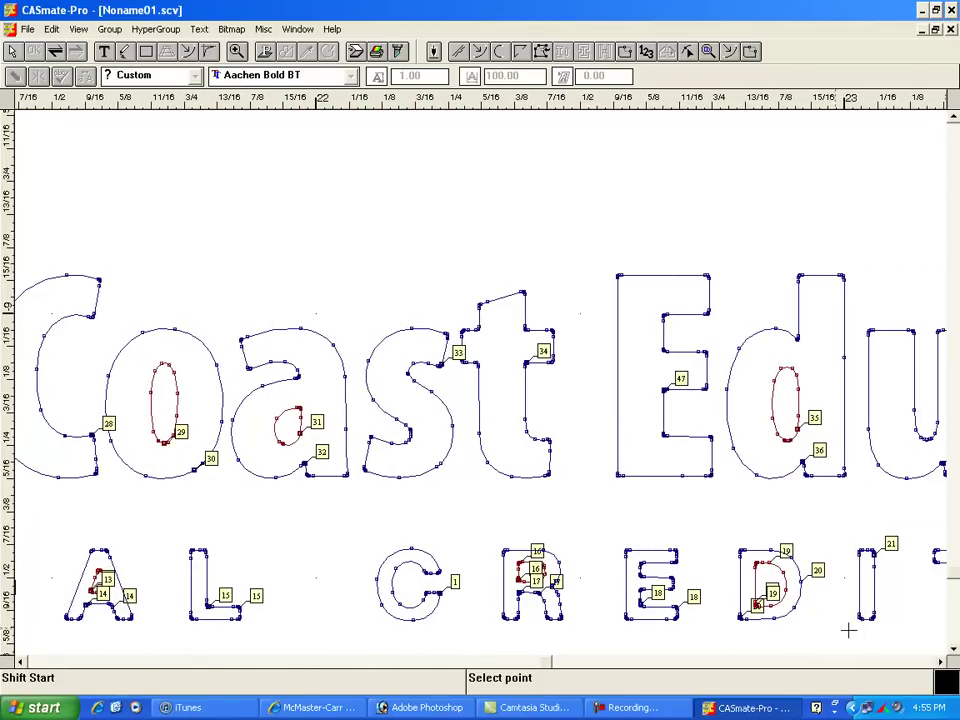
click(940, 661)
click(940, 661)
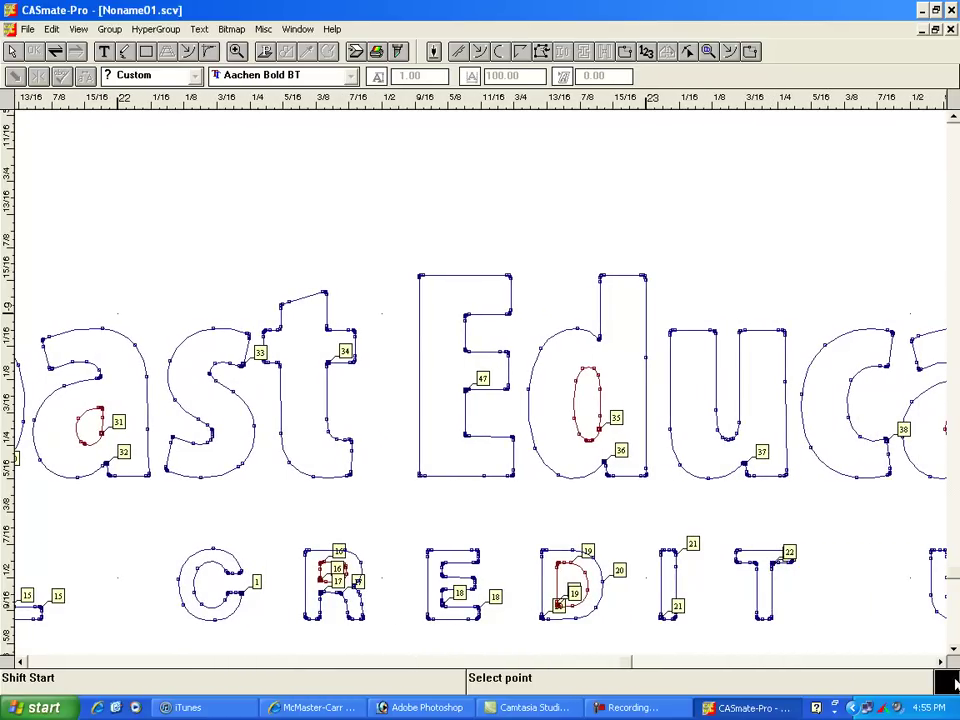
click(940, 661)
click(940, 661)
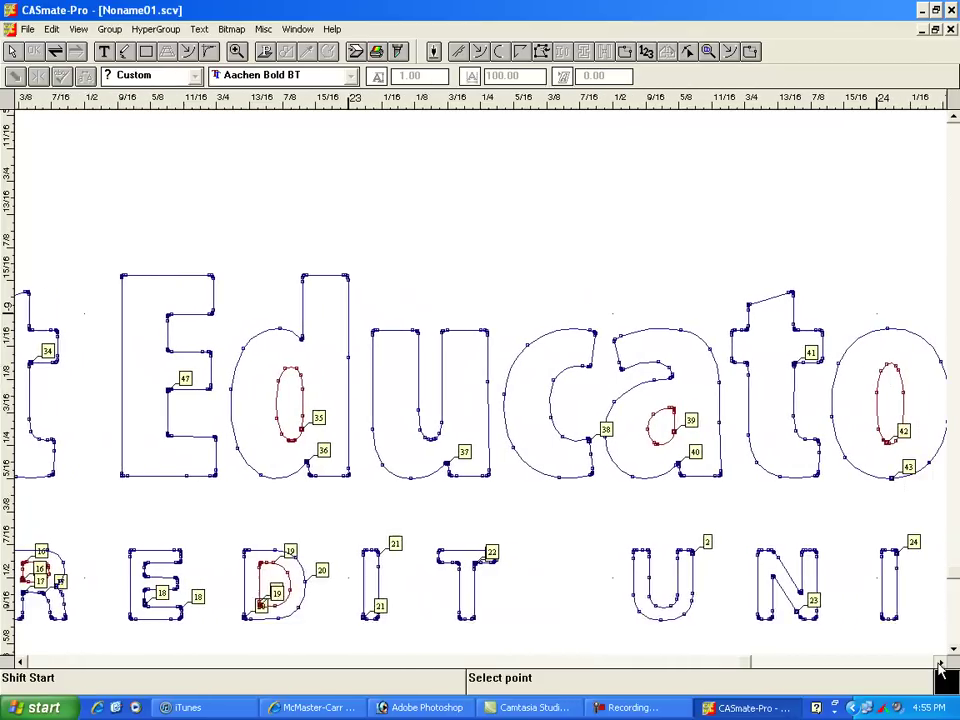
click(662, 549)
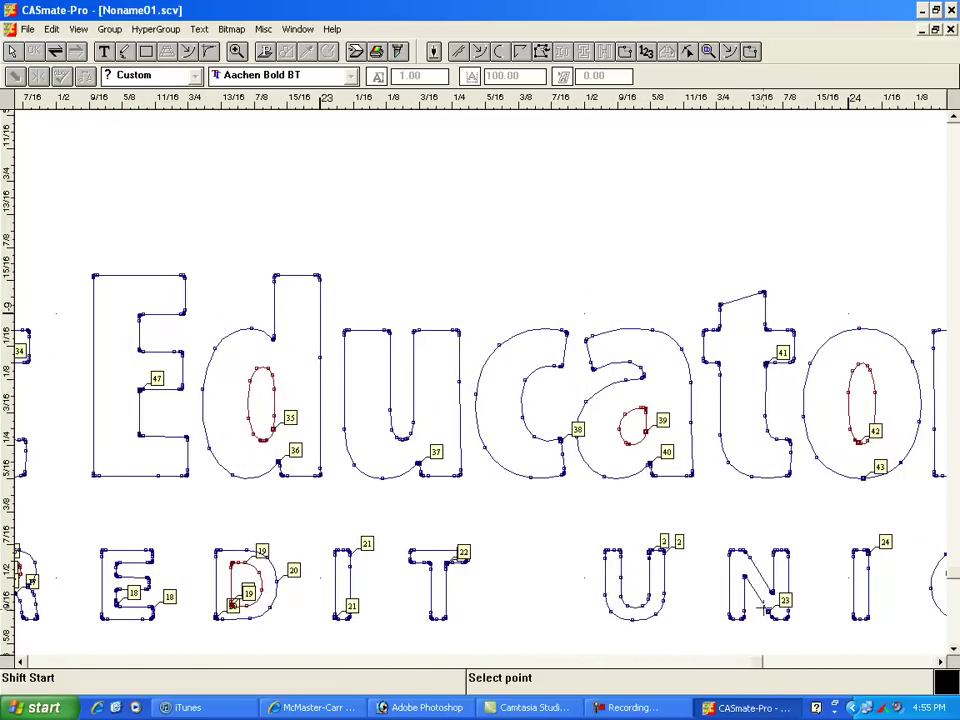
click(779, 577)
- Set new start points on the O contours and the last N, then fit the whole logo
click(906, 660)
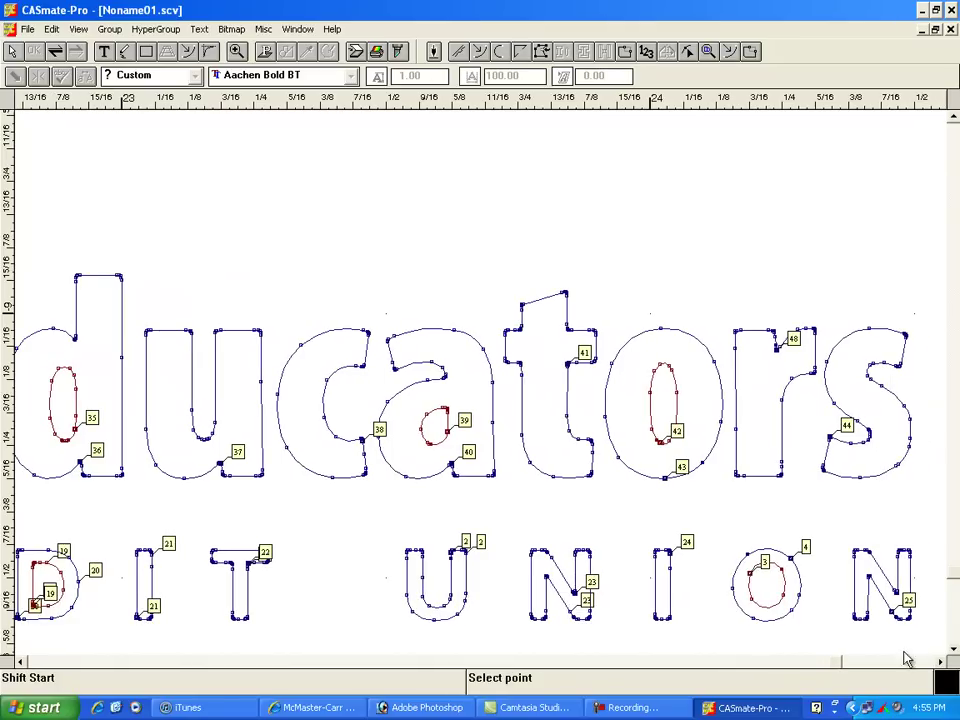
click(795, 589)
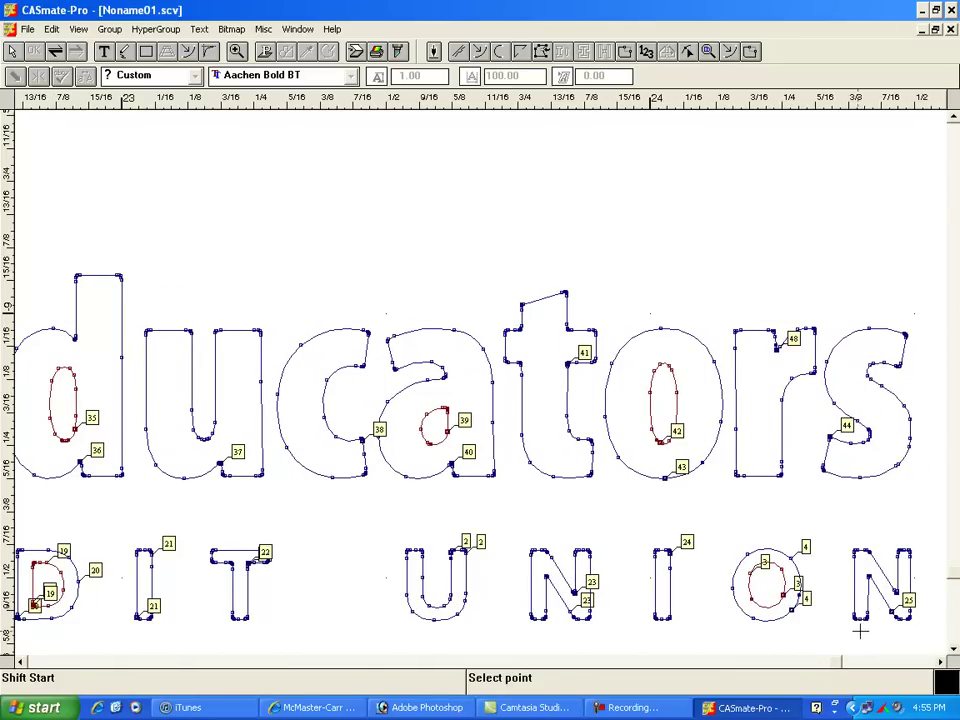
click(870, 577)
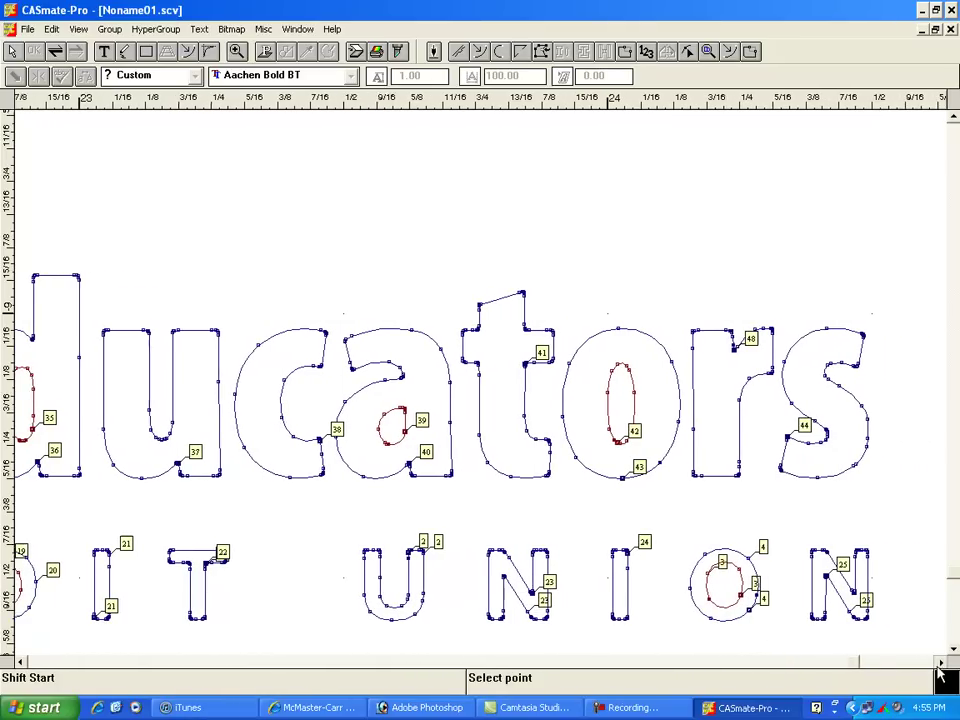
click(541, 51)
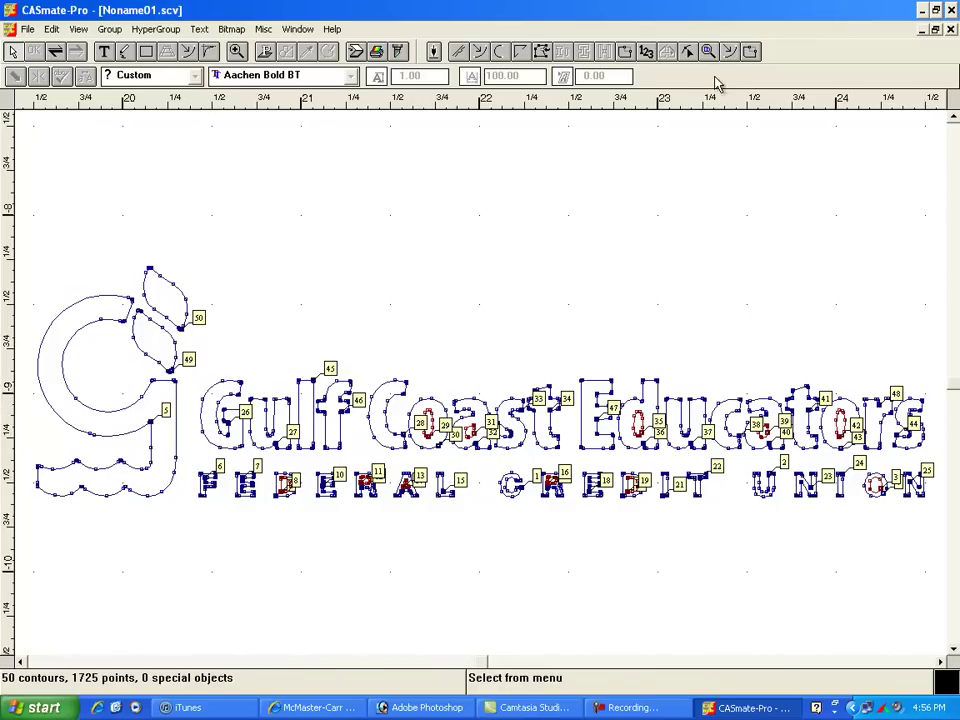
- Apply Left To Right contour ordering by Contour Edge with In->Out enabled
click(647, 53)
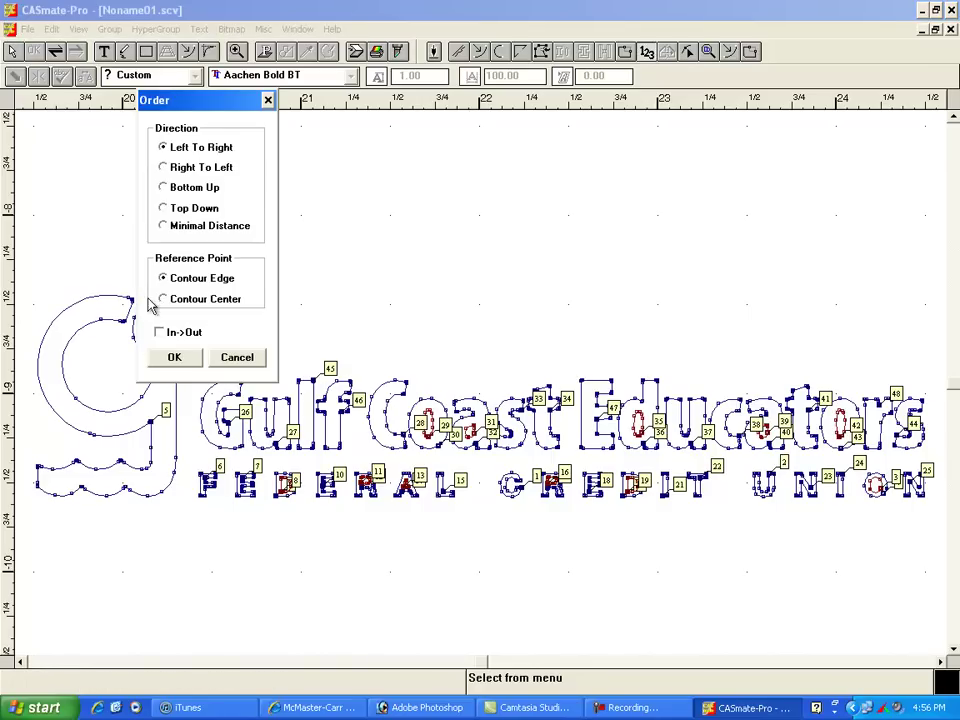
click(166, 338)
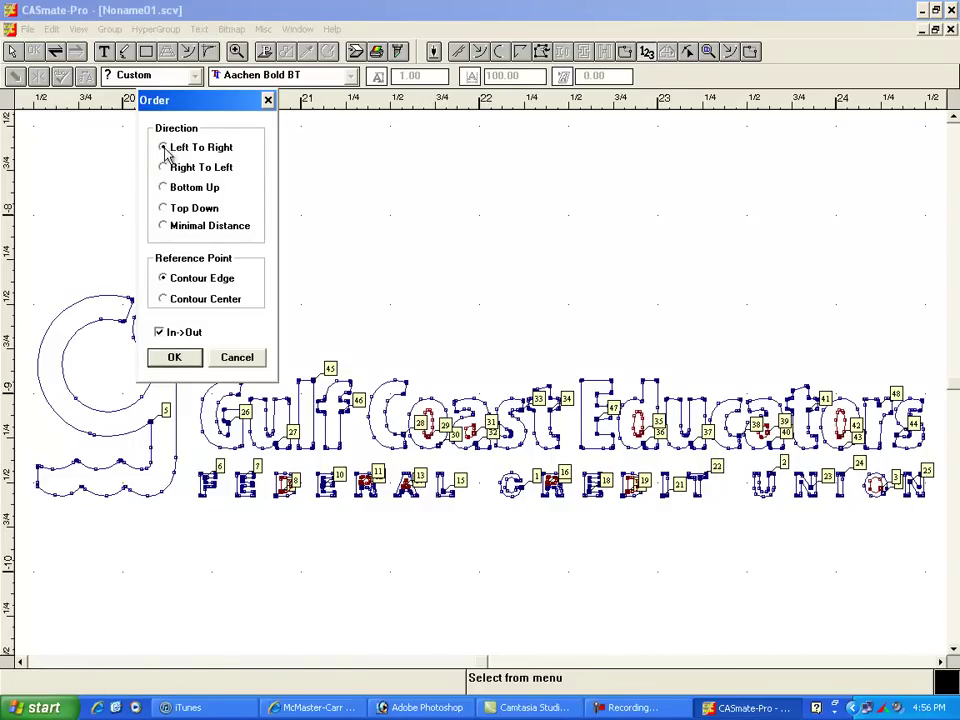
click(174, 358)
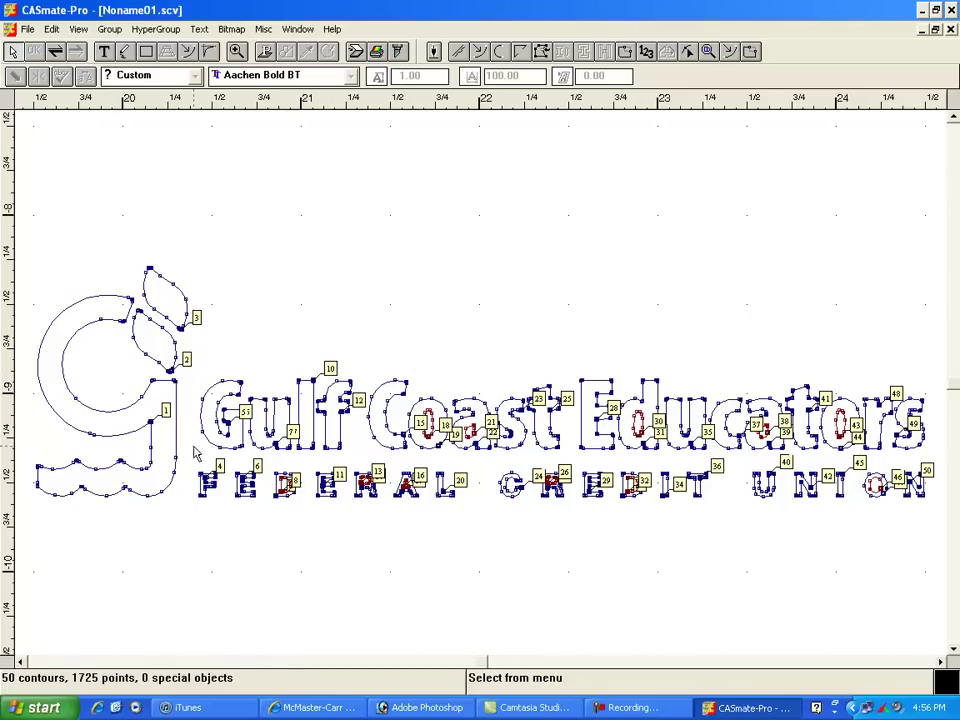
- Number the lettering after the logo shapes, with FEDERAL CREDIT UNION last as contours 27–50
drag(188, 357, 948, 585)
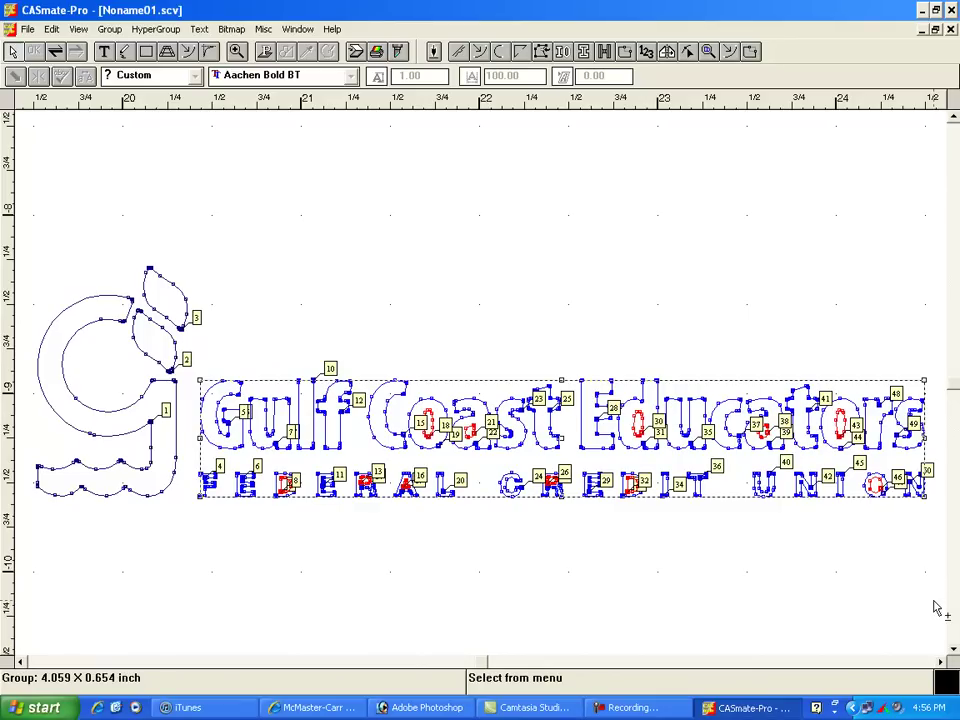
key(Delete)
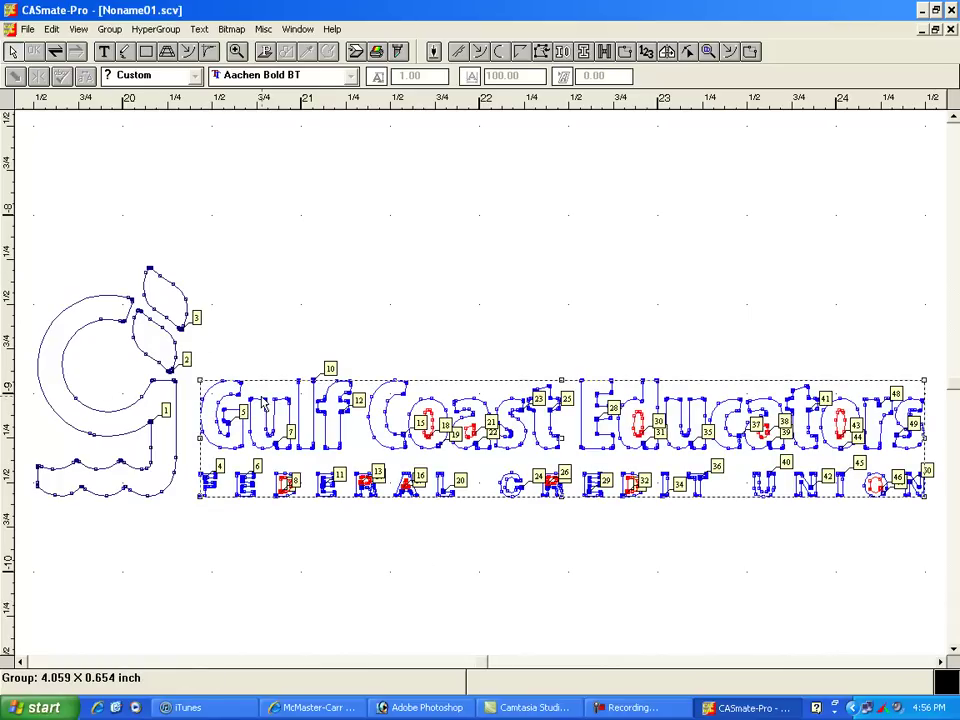
drag(190, 455, 957, 545)
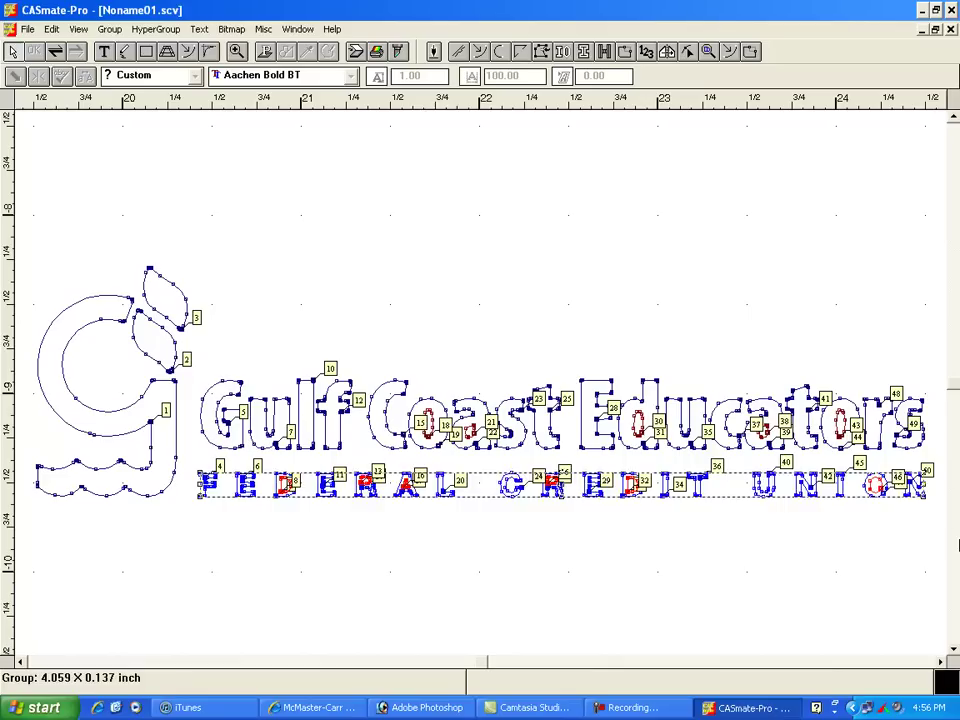
key(ctrl+f)
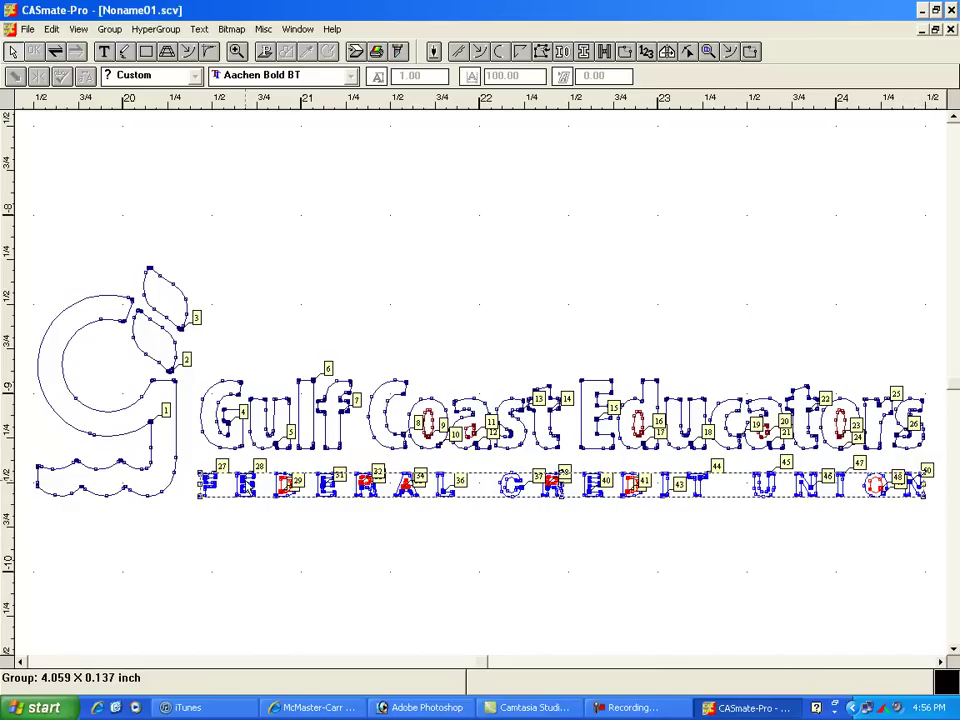
click(210, 536)
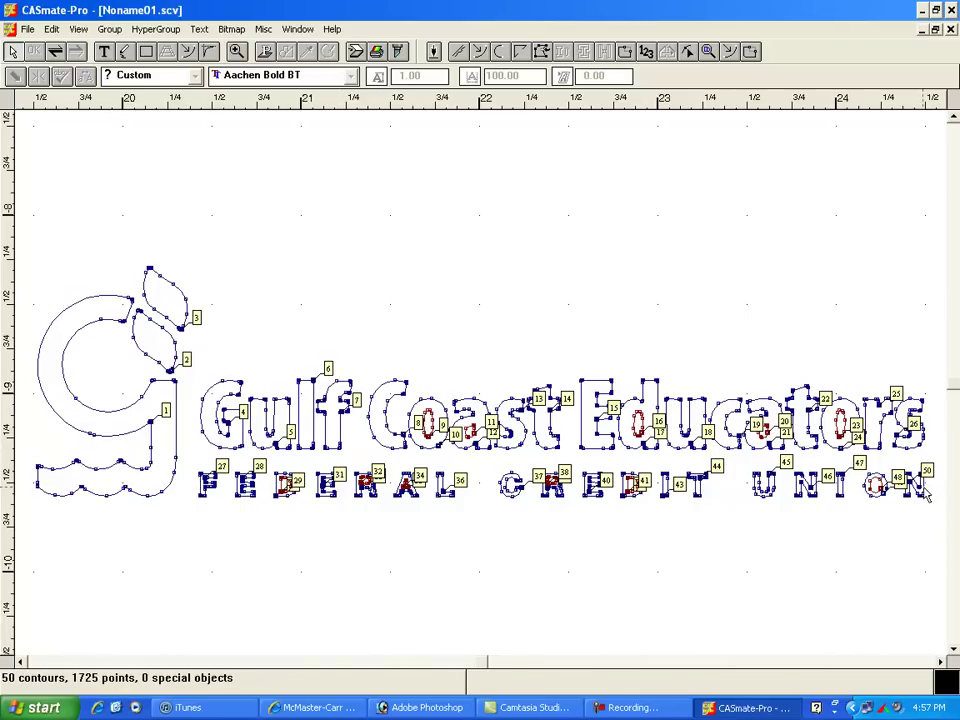
- Place a copy of the whole logo above the original
mouse_move(29, 256)
mouse_down()
mouse_move(369, 606)
mouse_move(946, 631)
mouse_up()
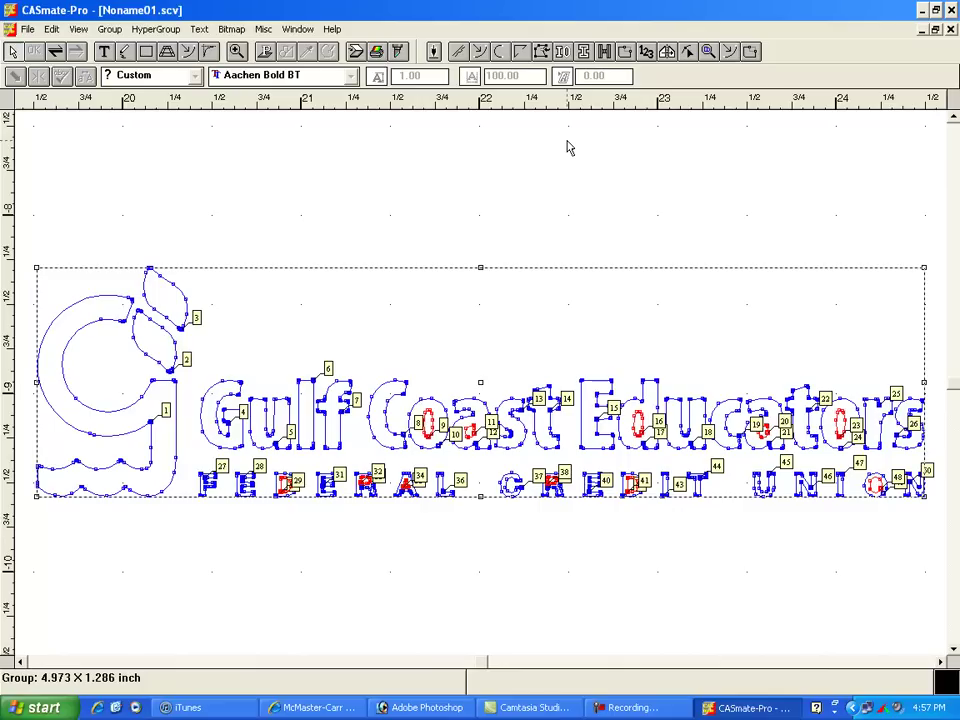
scroll(567, 148, down, 2)
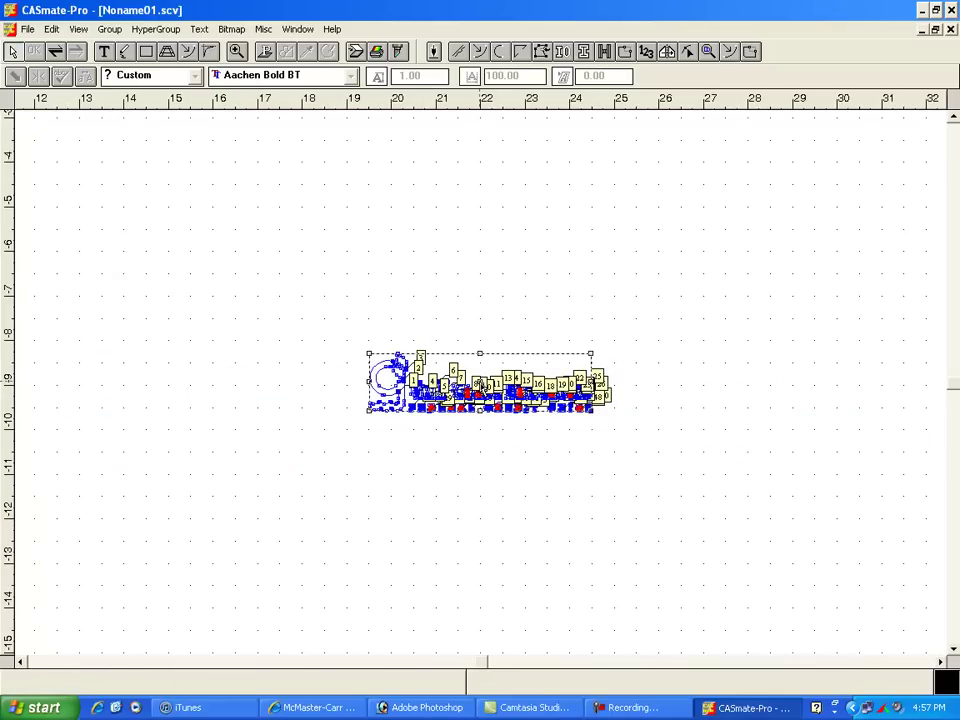
drag(482, 385, 481, 297)
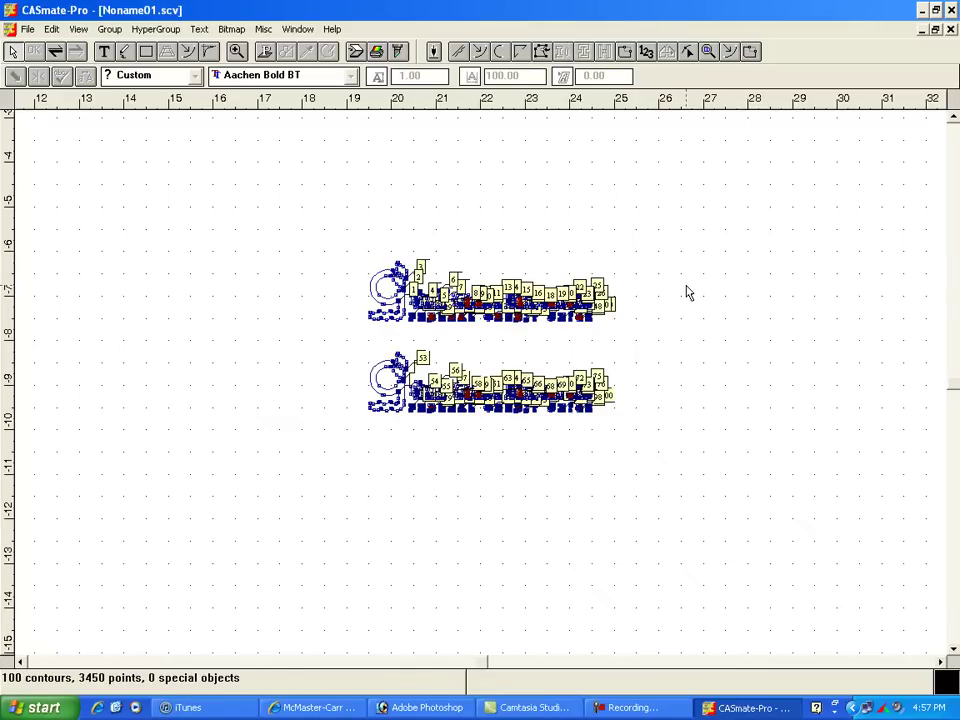
- Hide the contour order numbers and zoom to fit the upper logo copy
click(630, 246)
drag(336, 221, 728, 359)
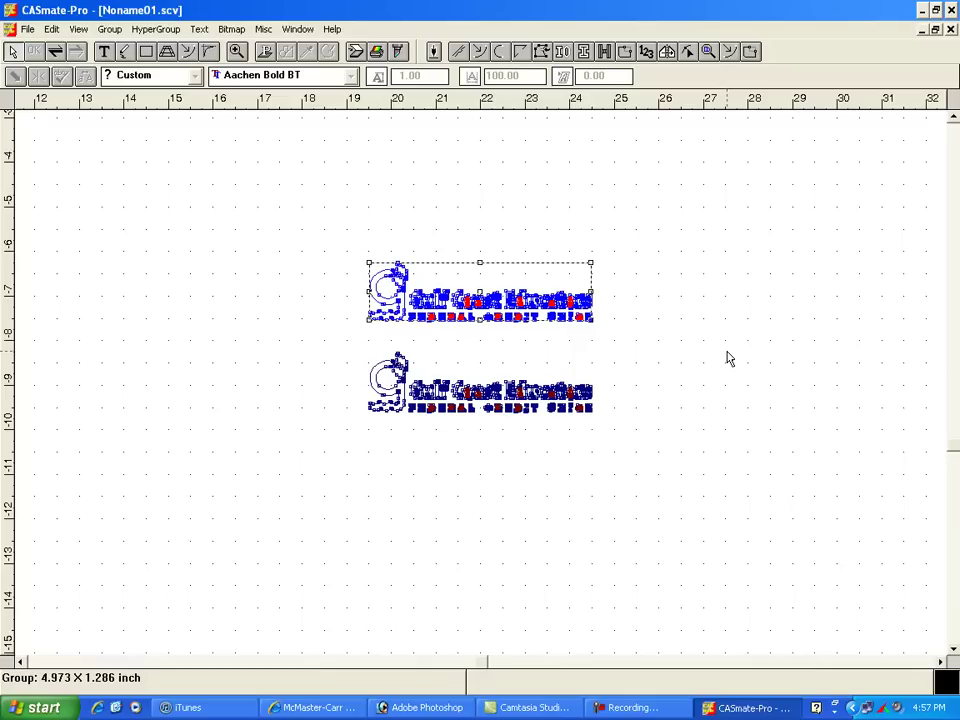
key(F3)
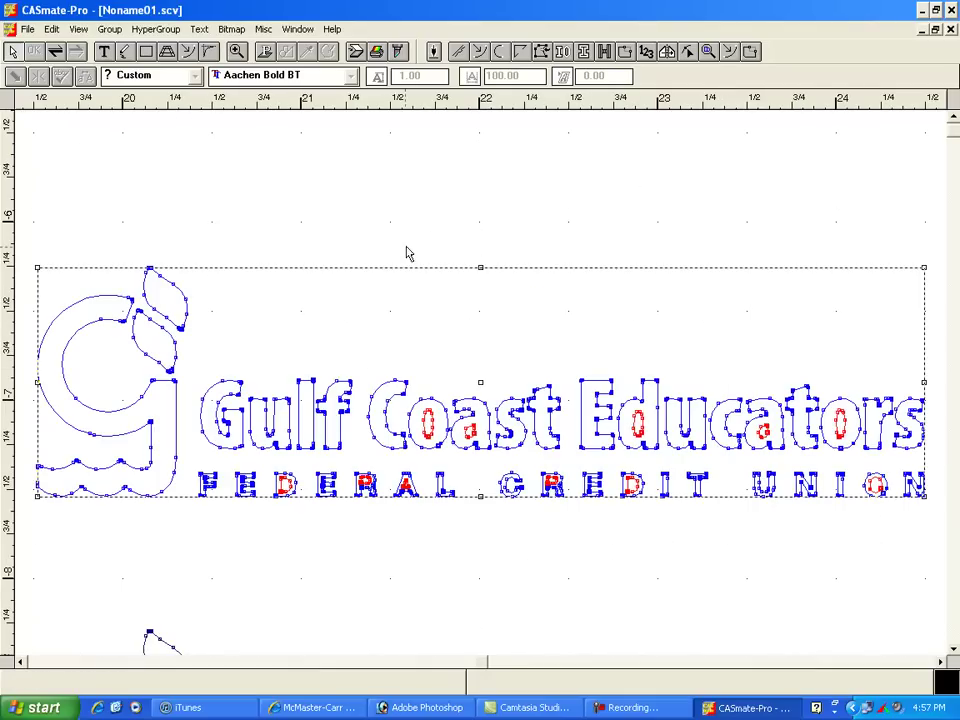
click(440, 210)
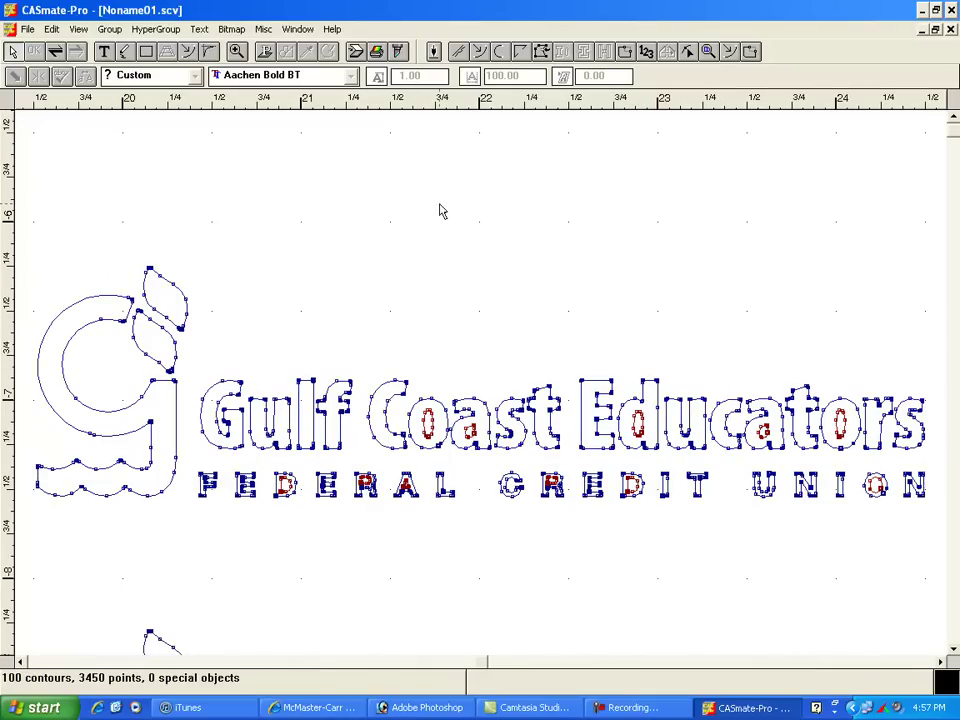